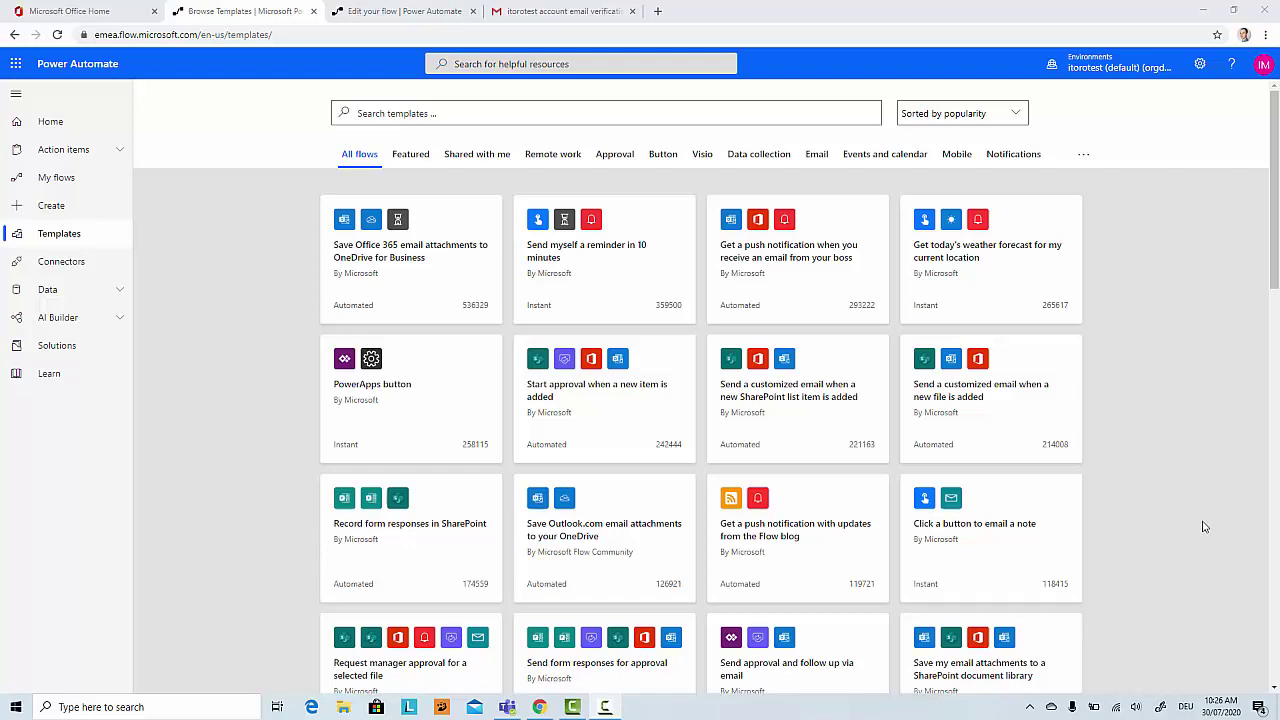
# Go to the Power Automate template gallery, filter to Remote work, and scroll to the Planner-to-Teams card.
pyautogui.click(47, 12)
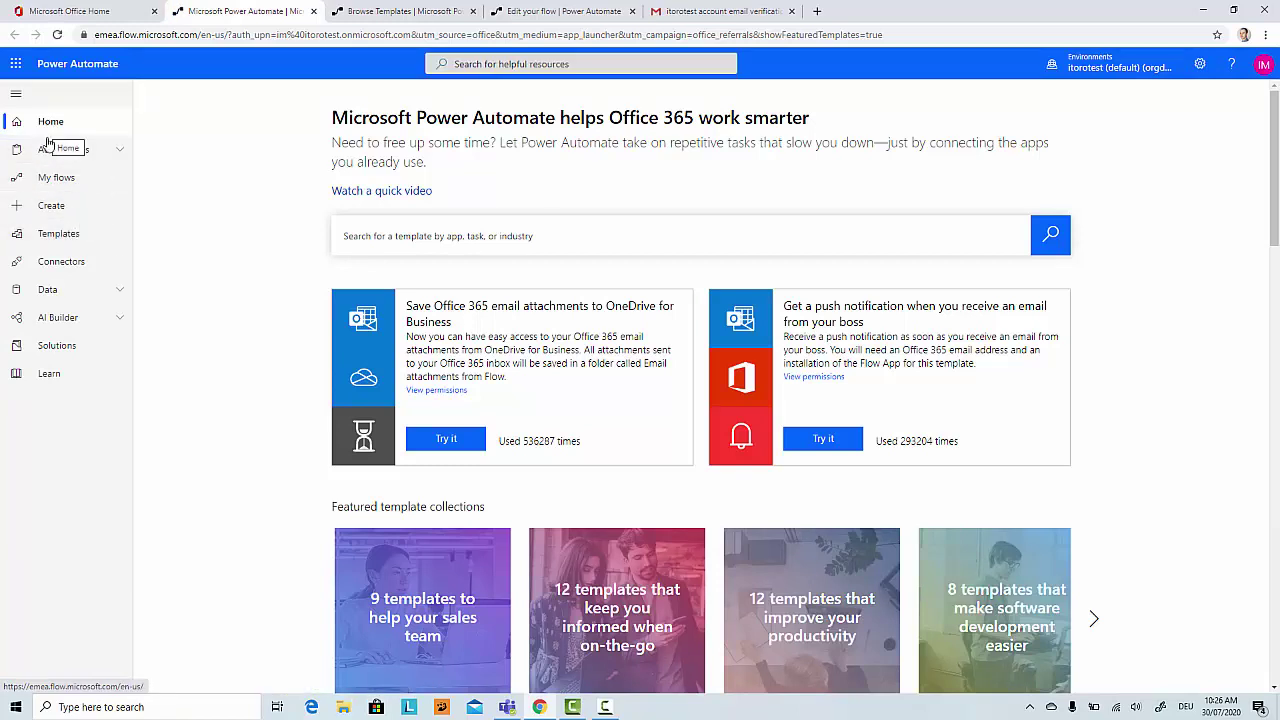
pyautogui.click(59, 236)
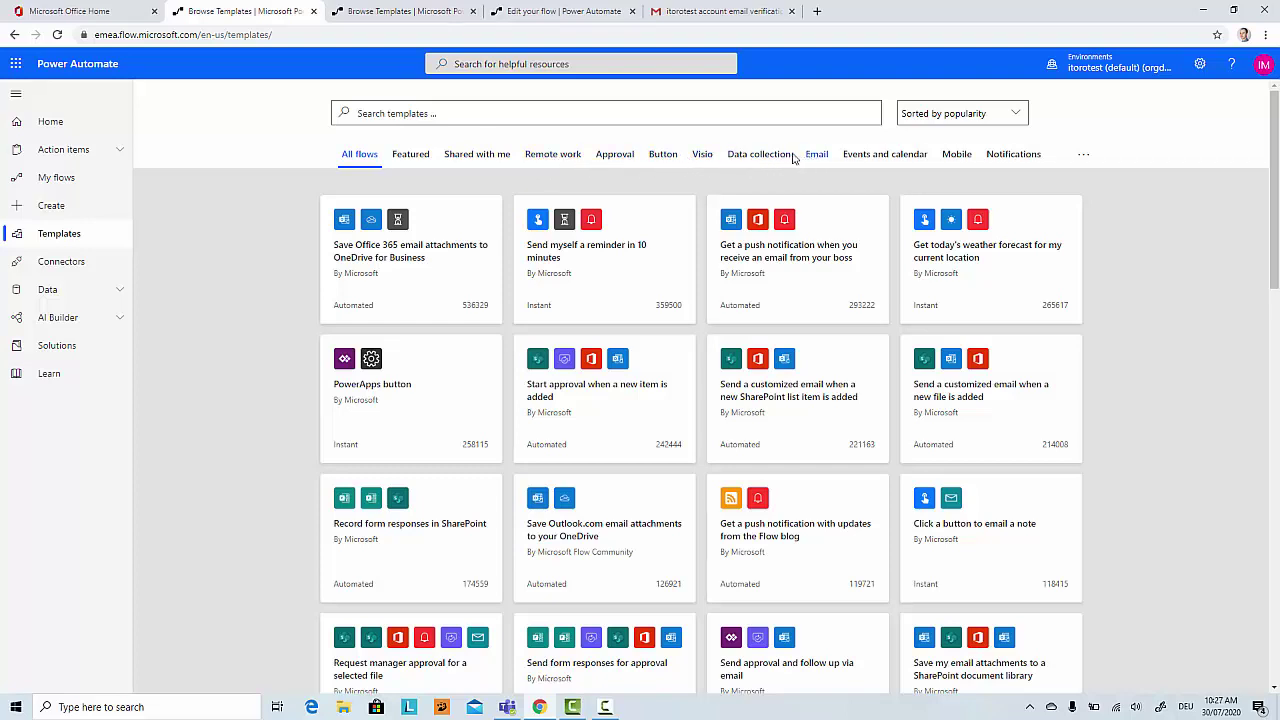
pyautogui.click(546, 163)
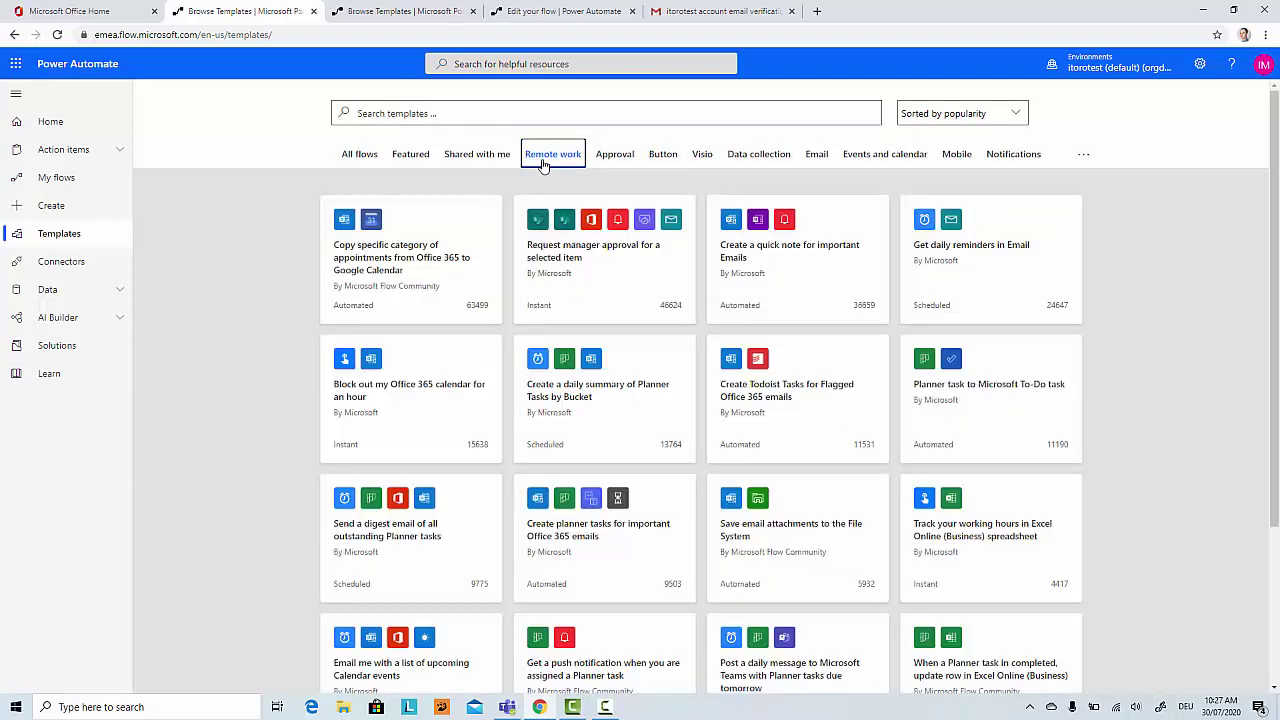
pyautogui.scroll(-3, 674, 409)
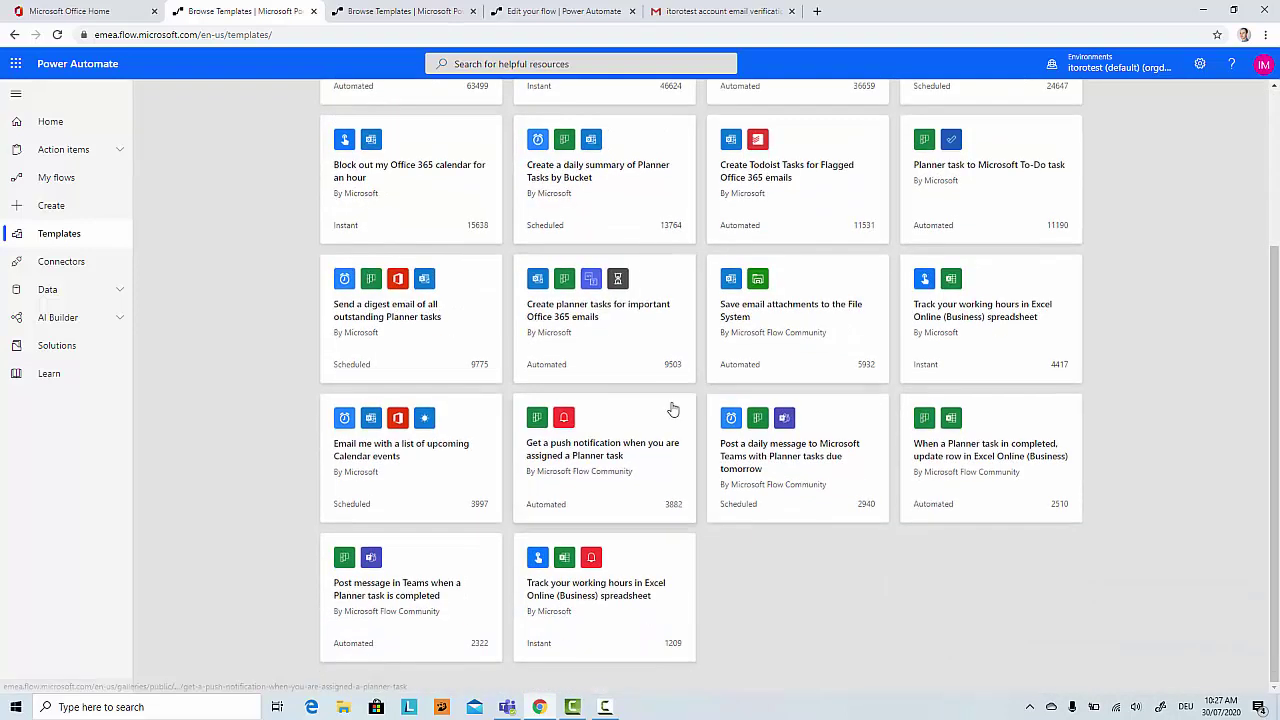
# Open the 'Post message in Teams when a Planner task is completed' template and accept its Planner and Teams connections.
pyautogui.click(385, 594)
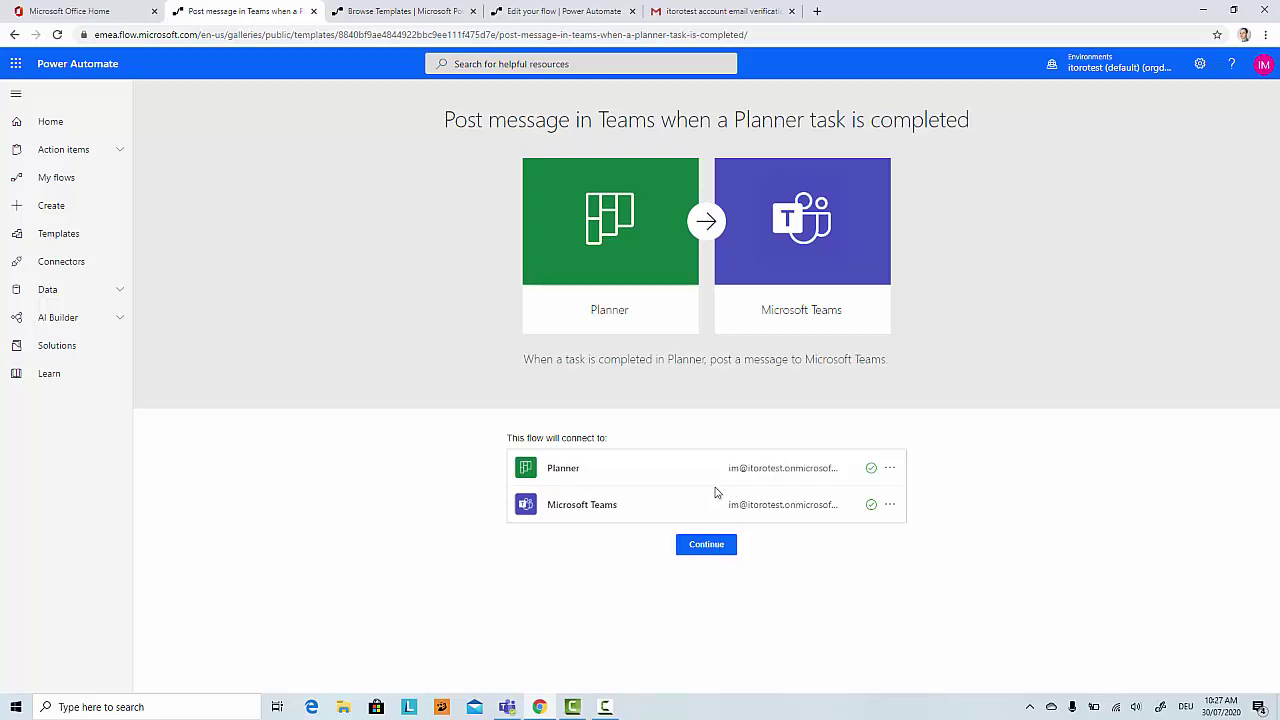
pyautogui.click(704, 549)
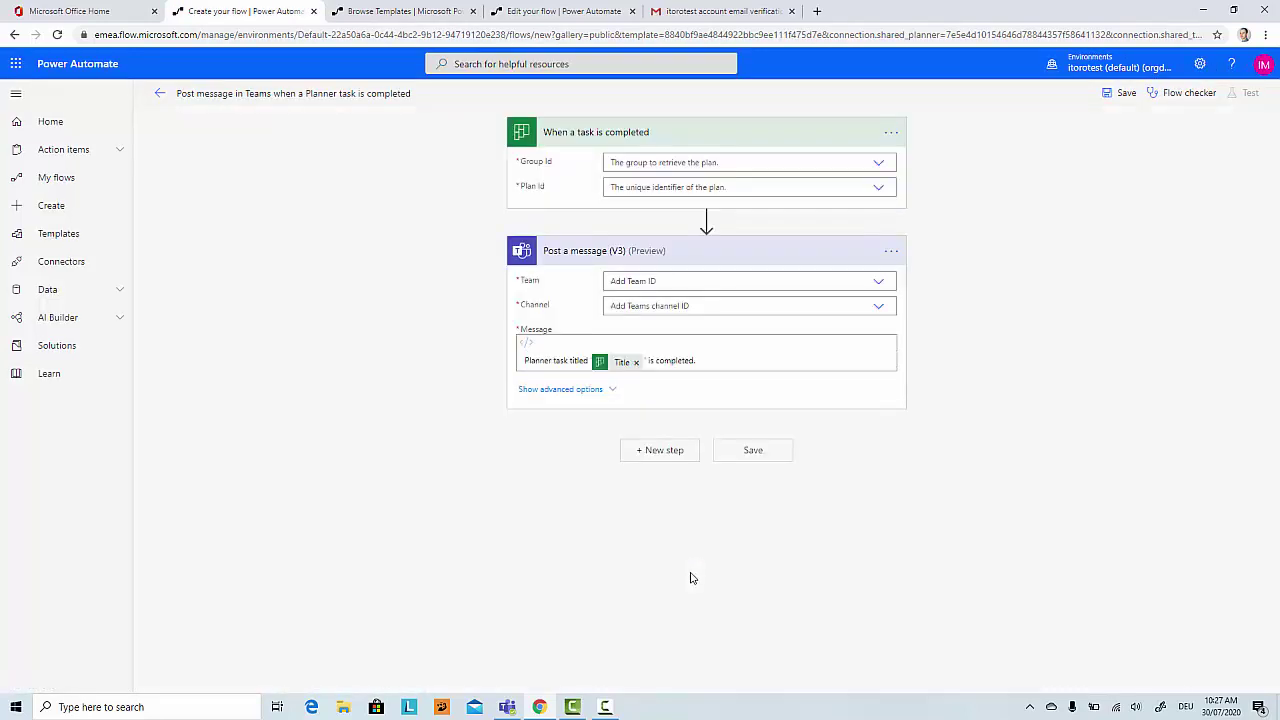
# Rename the new flow to plannerupdate.
pyautogui.click(267, 94)
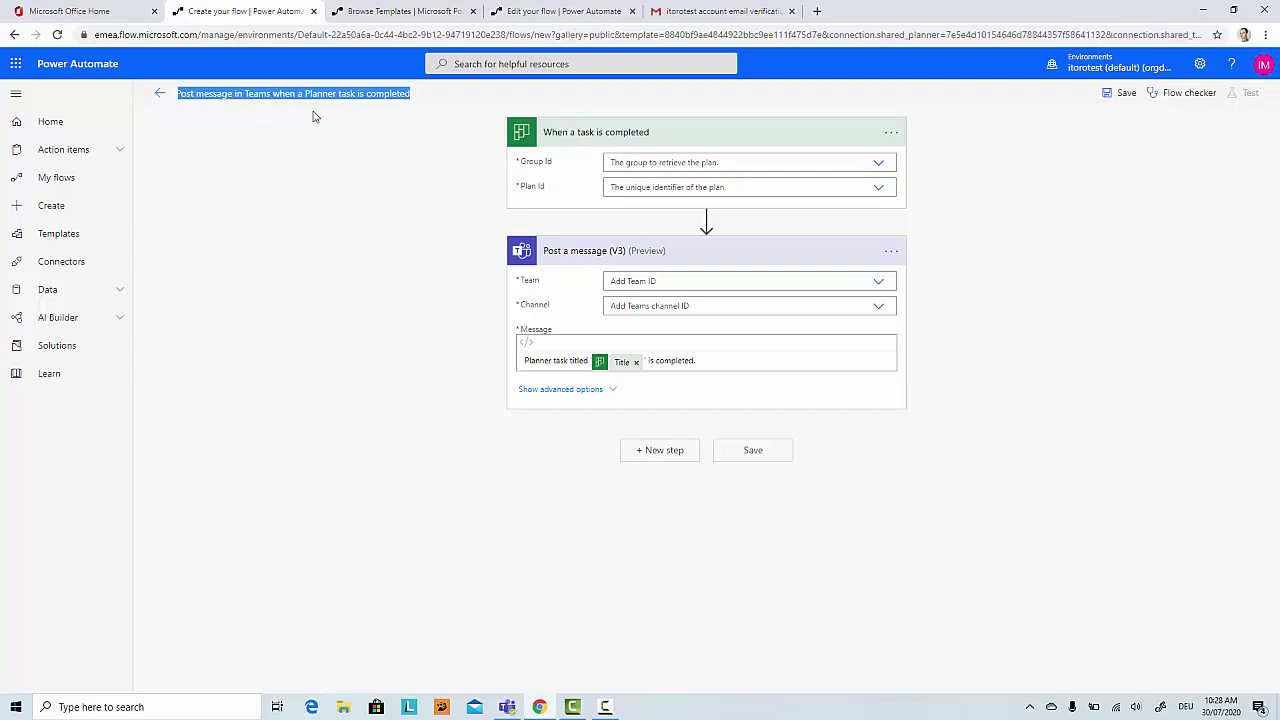
pyautogui.write('plannerupdate')
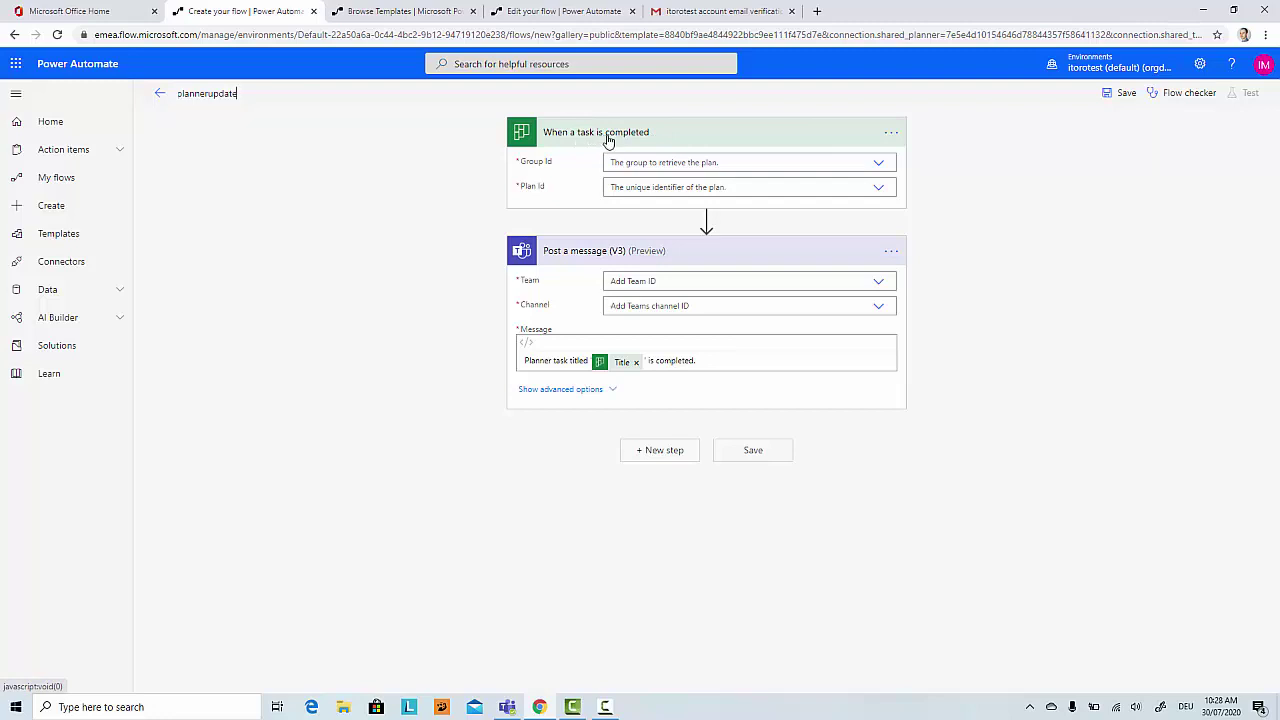
# Set the trigger's Group Id to projectApp and list its plans.
pyautogui.click(878, 166)
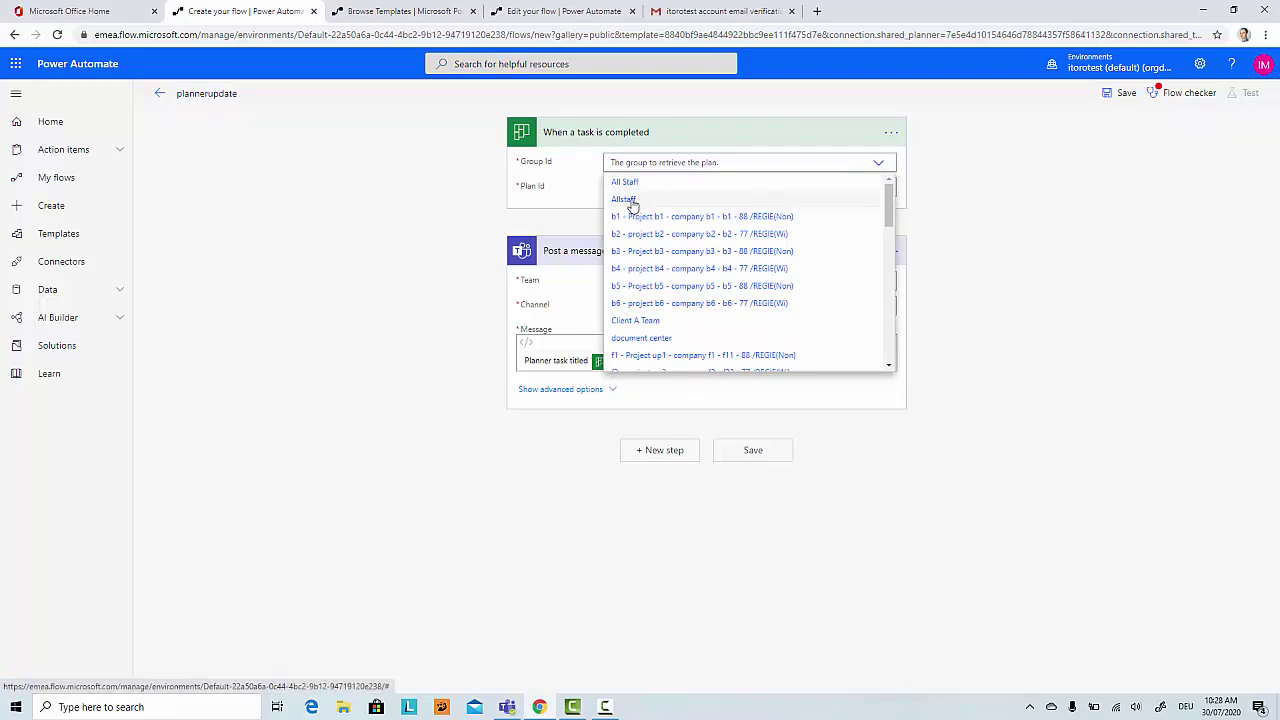
pyautogui.scroll(-5, 726, 263)
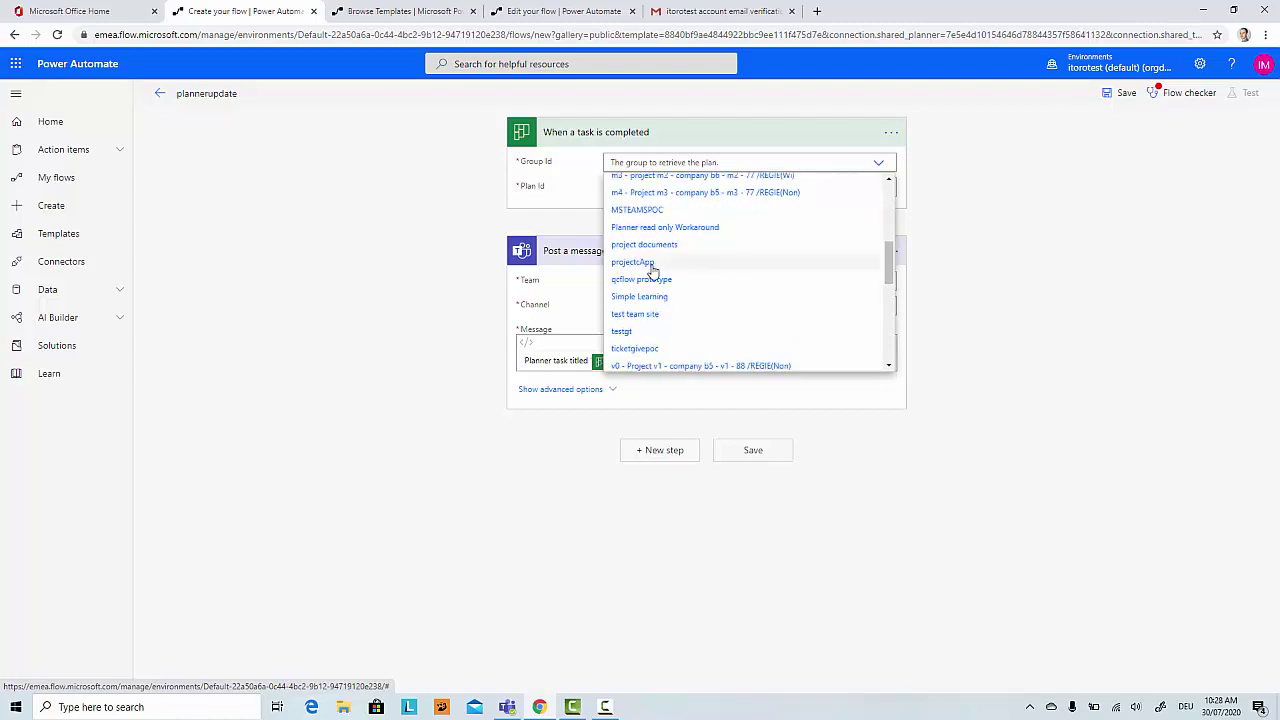
pyautogui.click(650, 263)
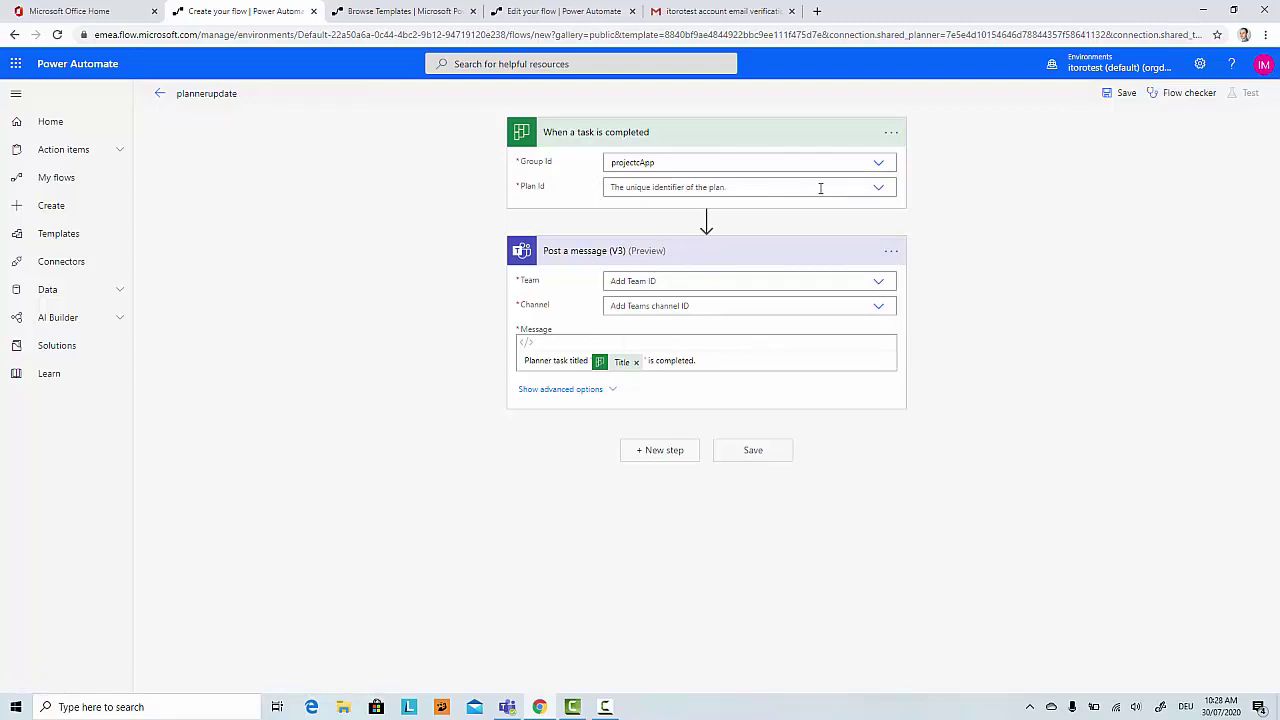
pyautogui.click(855, 190)
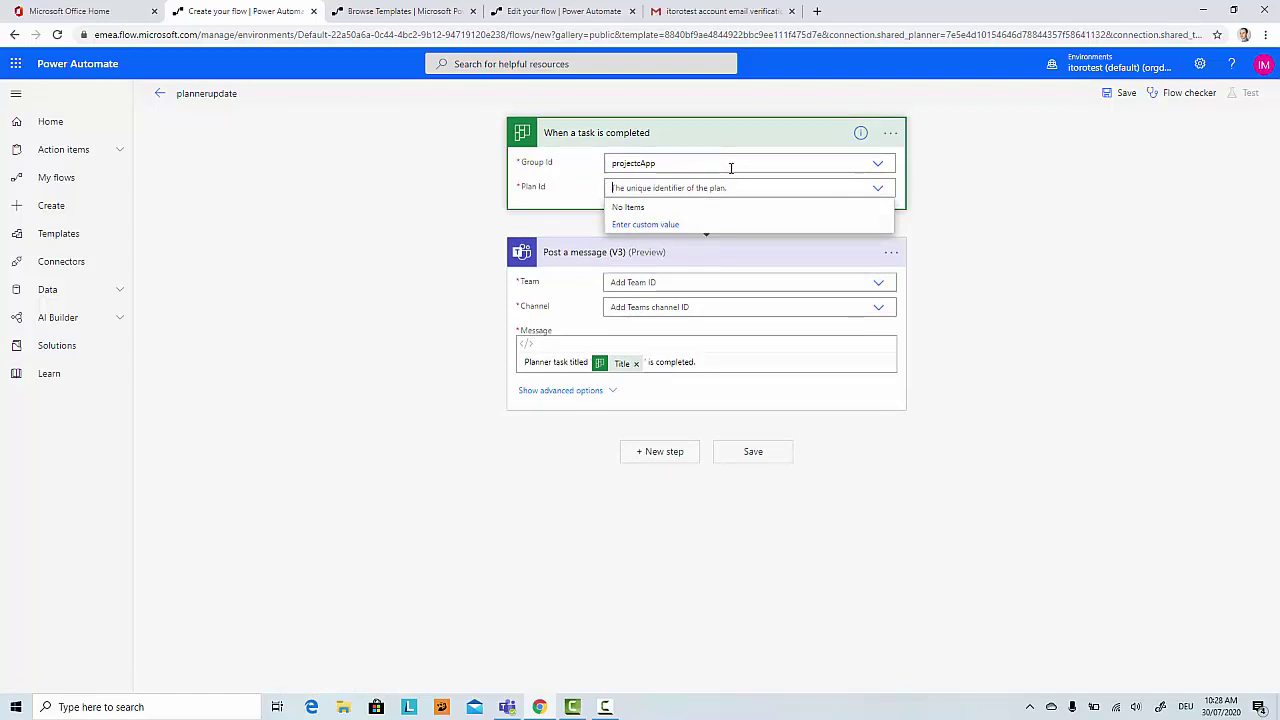
# Change the trigger's Group Id and Plan Id to Planner read only Workaround.
pyautogui.click(878, 164)
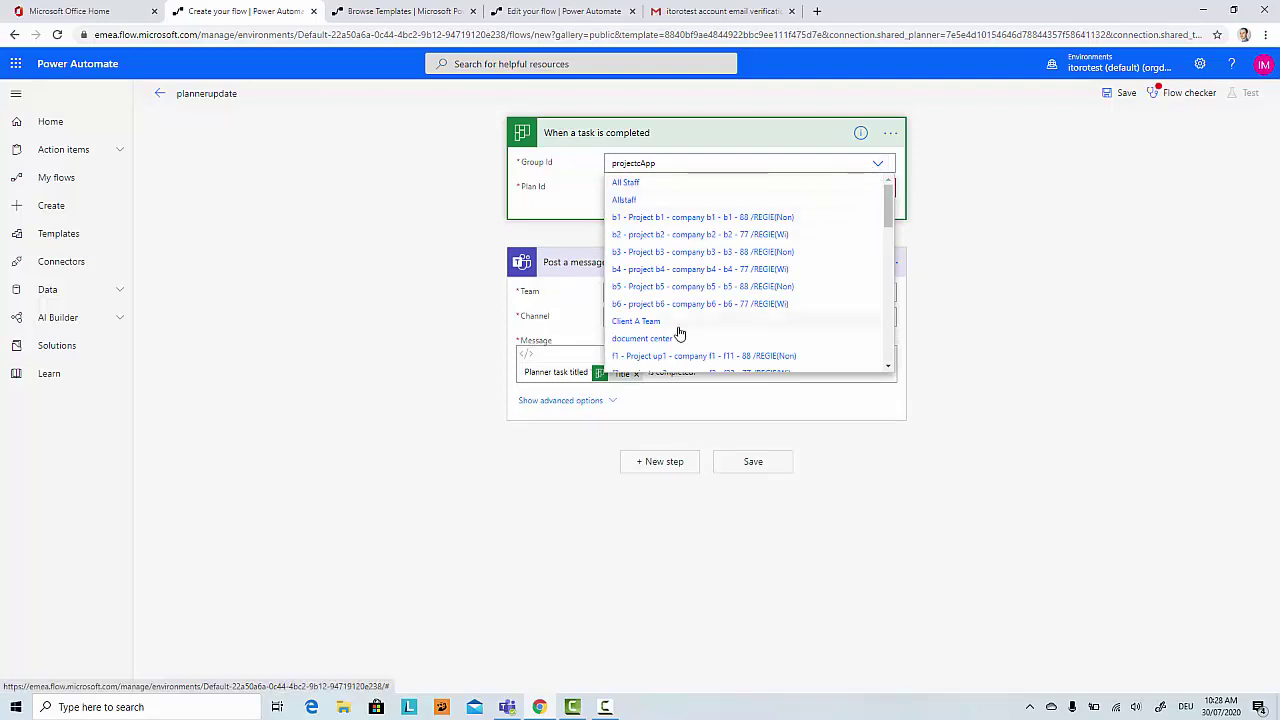
pyautogui.scroll(-2, 678, 333)
pyautogui.scroll(-3, 678, 333)
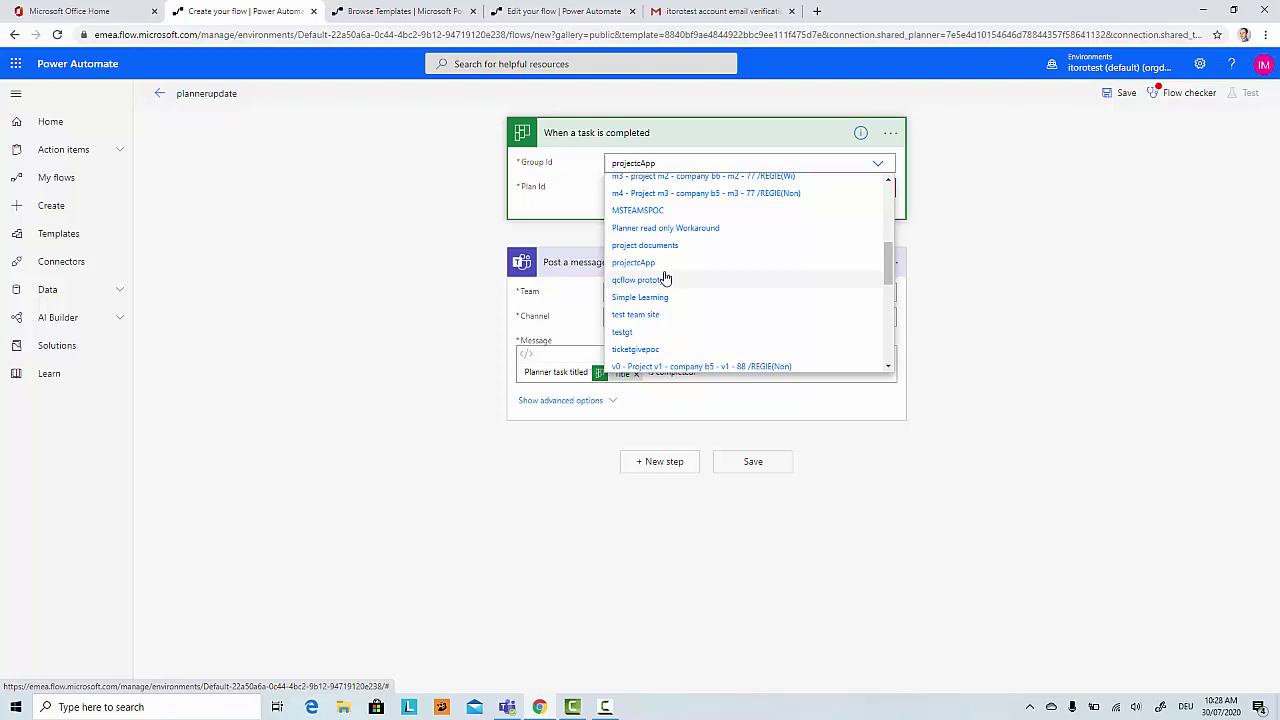
pyautogui.click(672, 228)
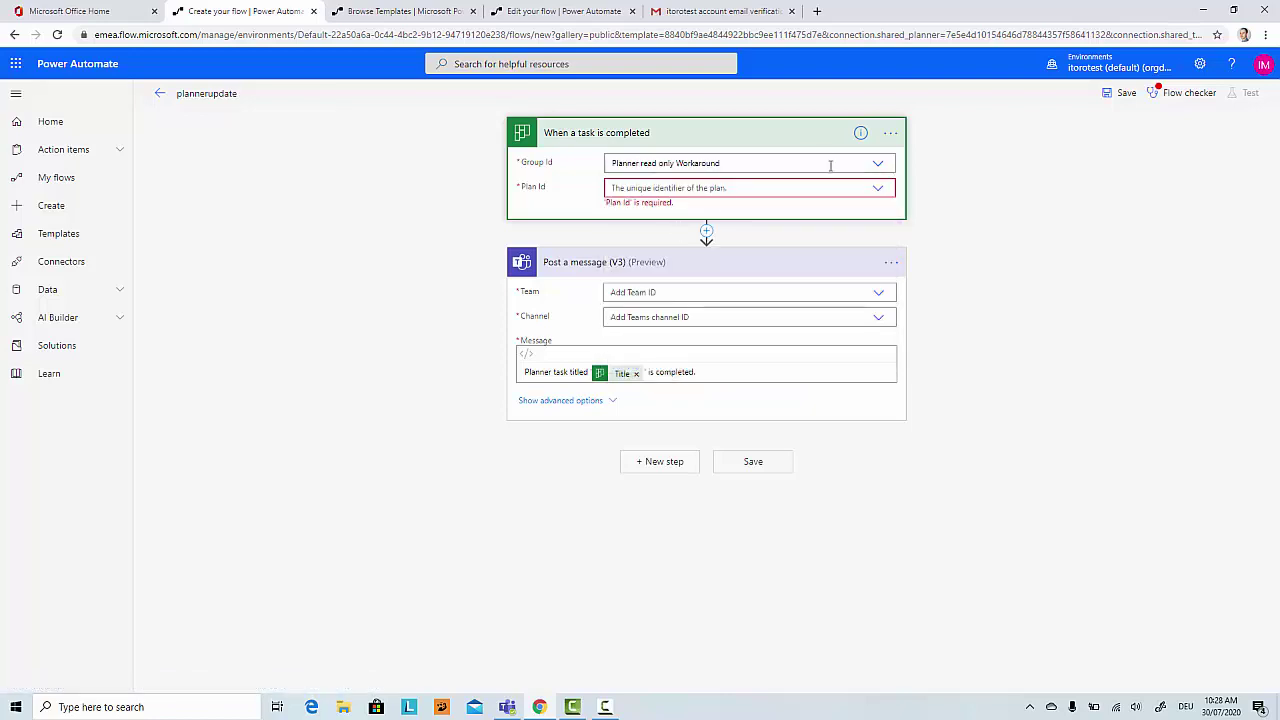
pyautogui.click(877, 193)
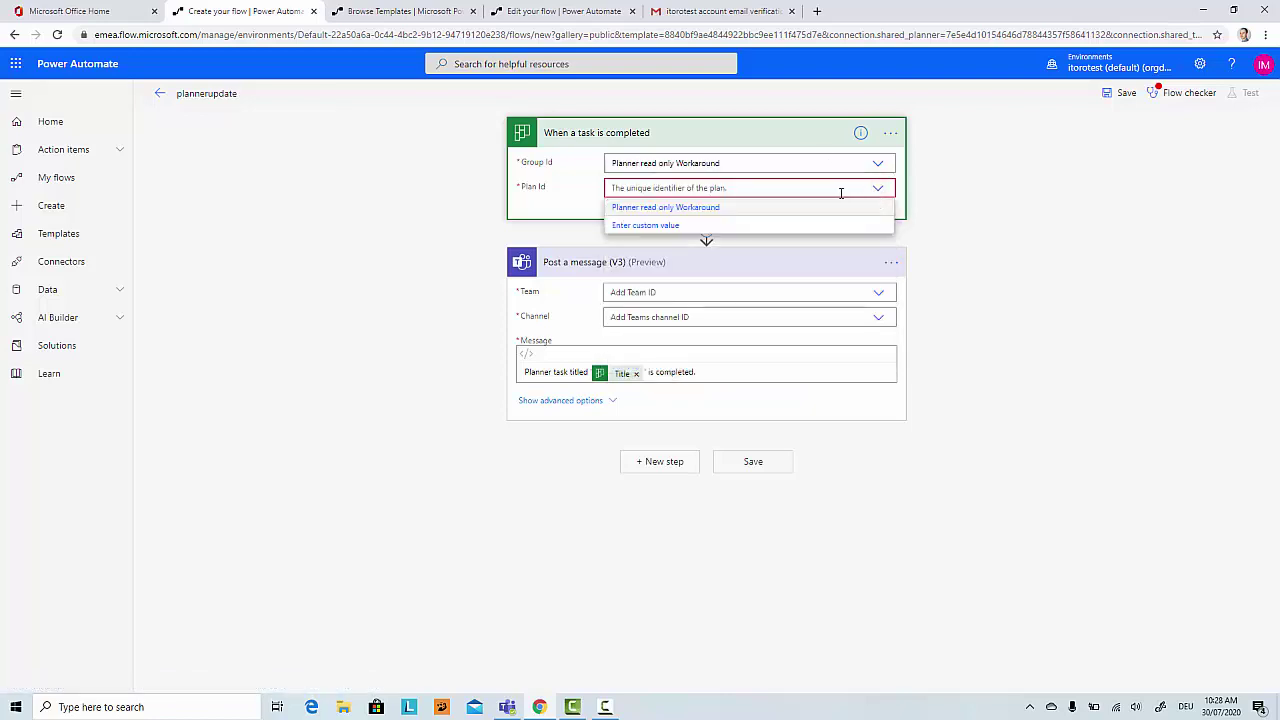
pyautogui.click(688, 209)
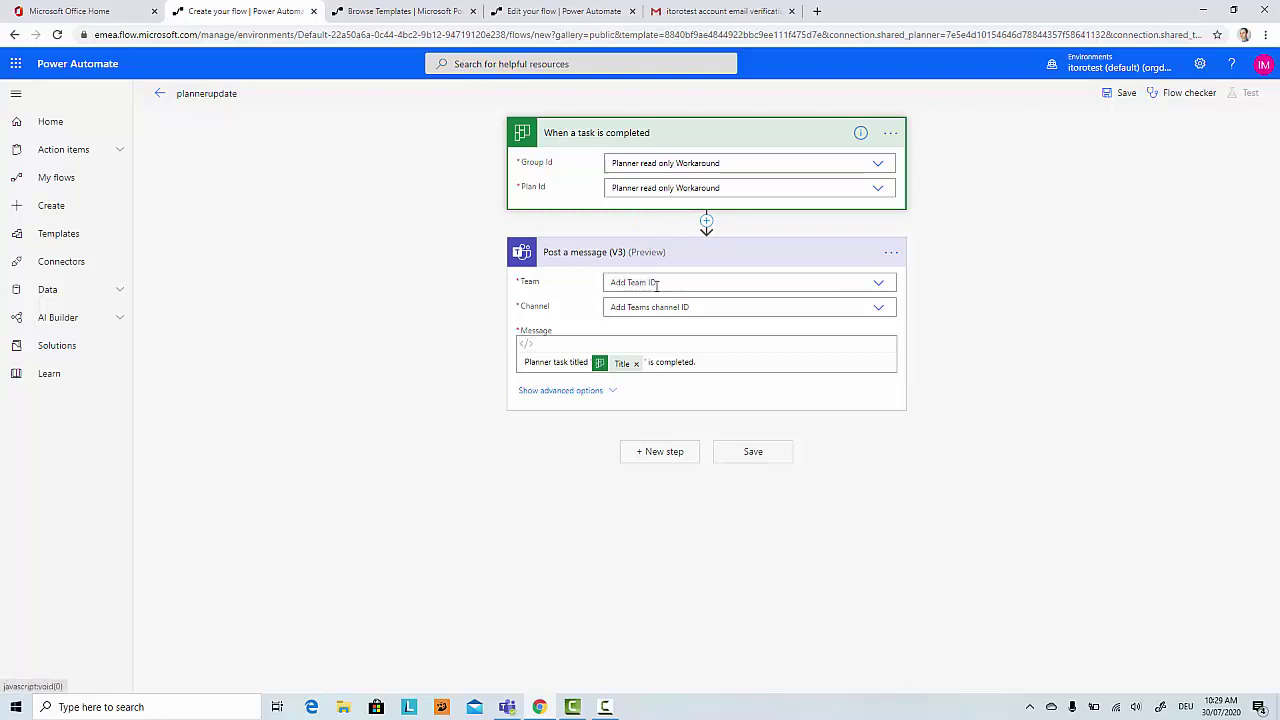
# Point Post a message (V3) at team Allstaff and channel New Property Aquisition.
pyautogui.click(877, 285)
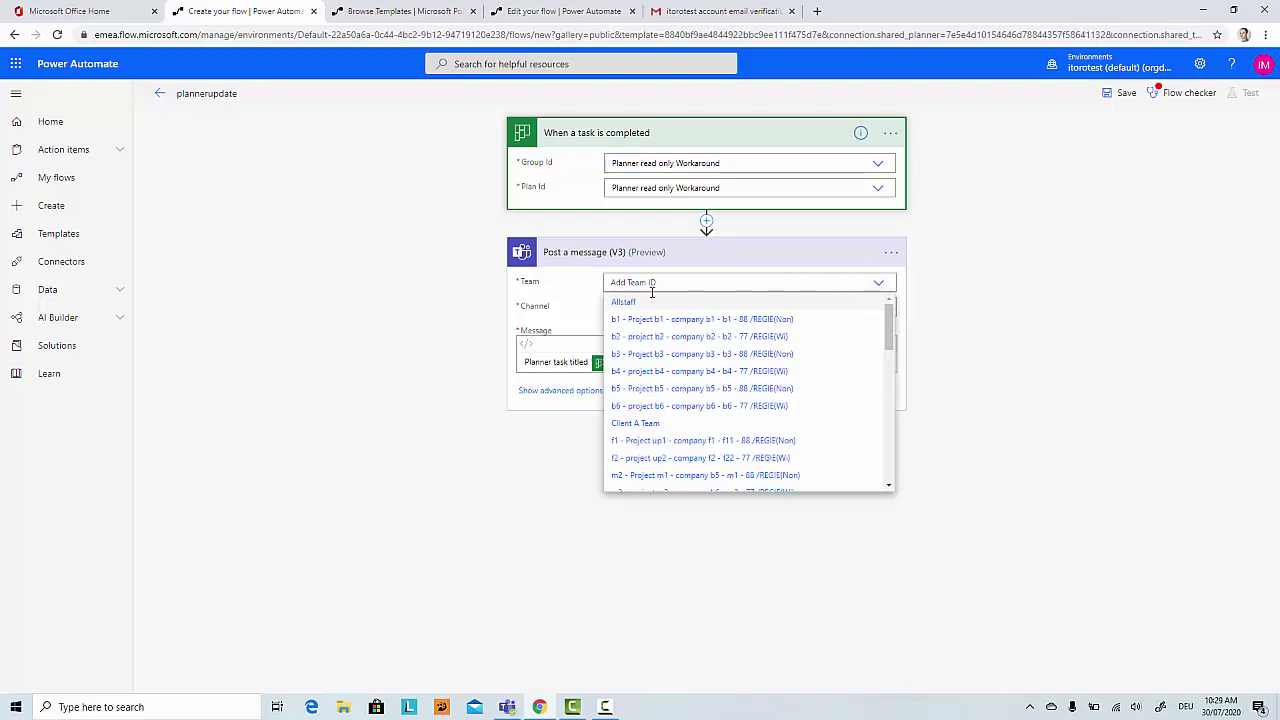
pyautogui.click(630, 302)
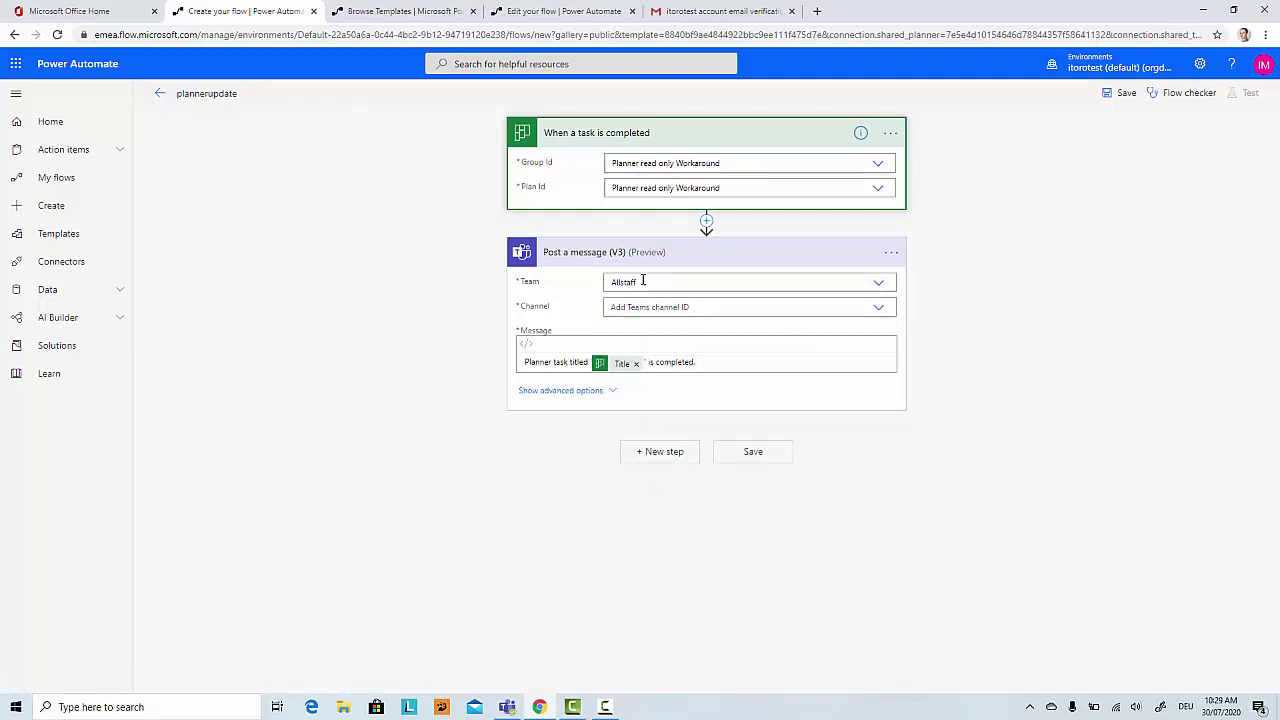
pyautogui.click(808, 309)
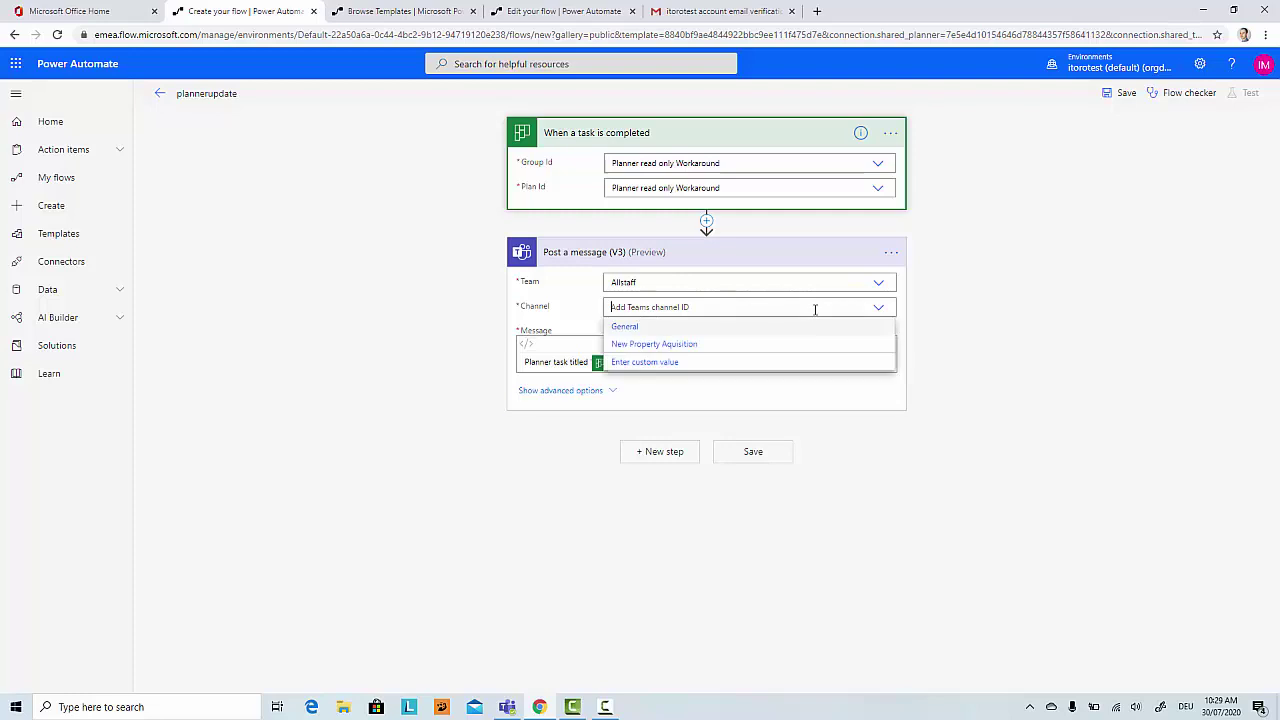
pyautogui.click(643, 345)
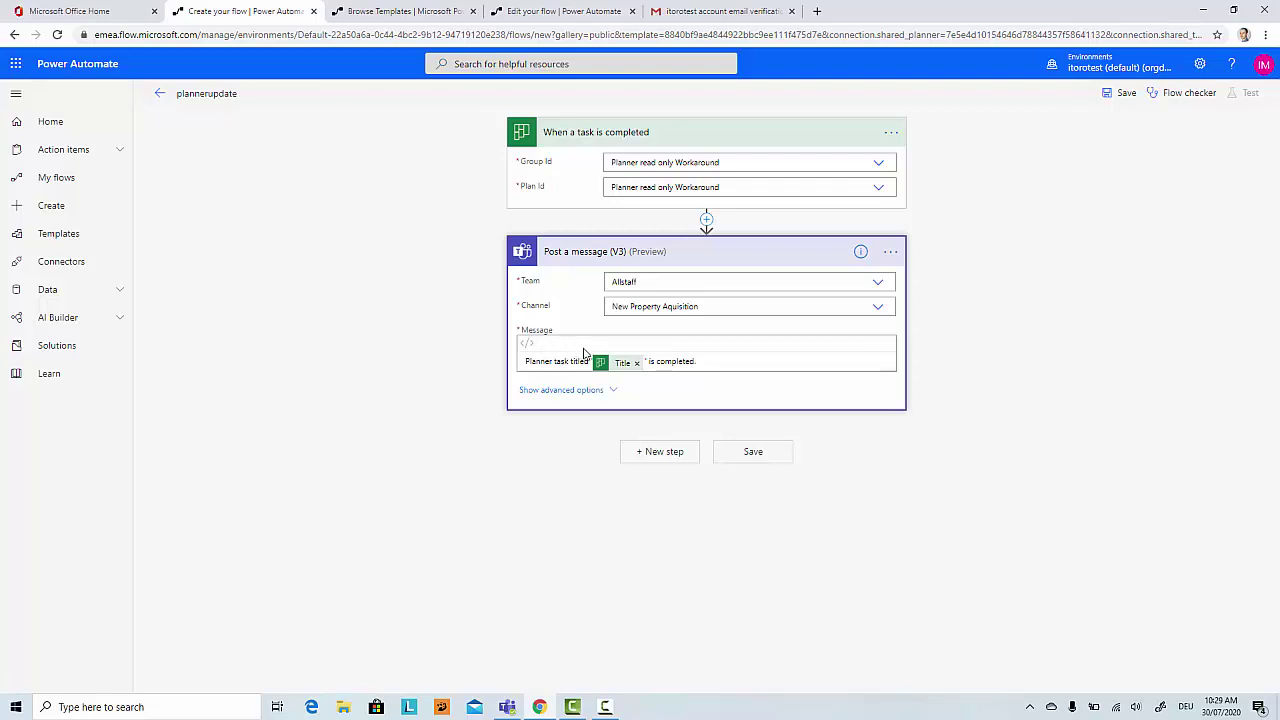
# Save the plannerupdate flow.
pyautogui.click(754, 453)
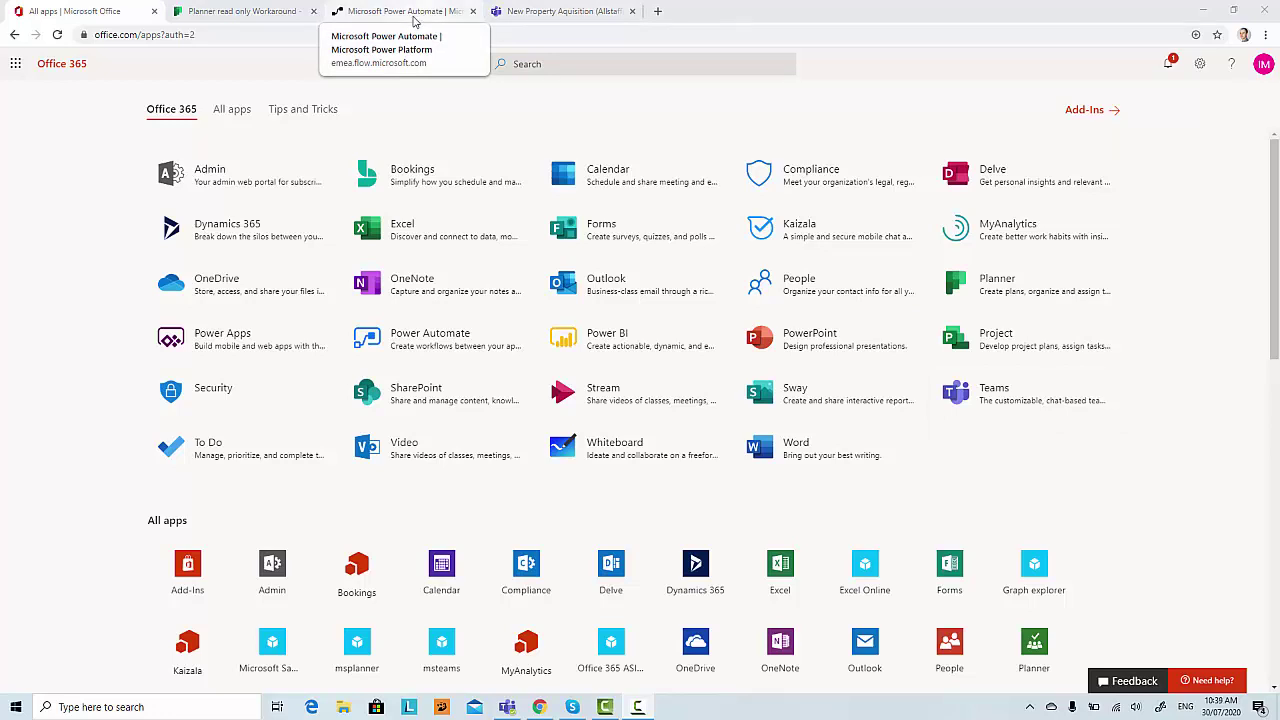
# Switch to the Planner read only Workaround board.
pyautogui.click(245, 11)
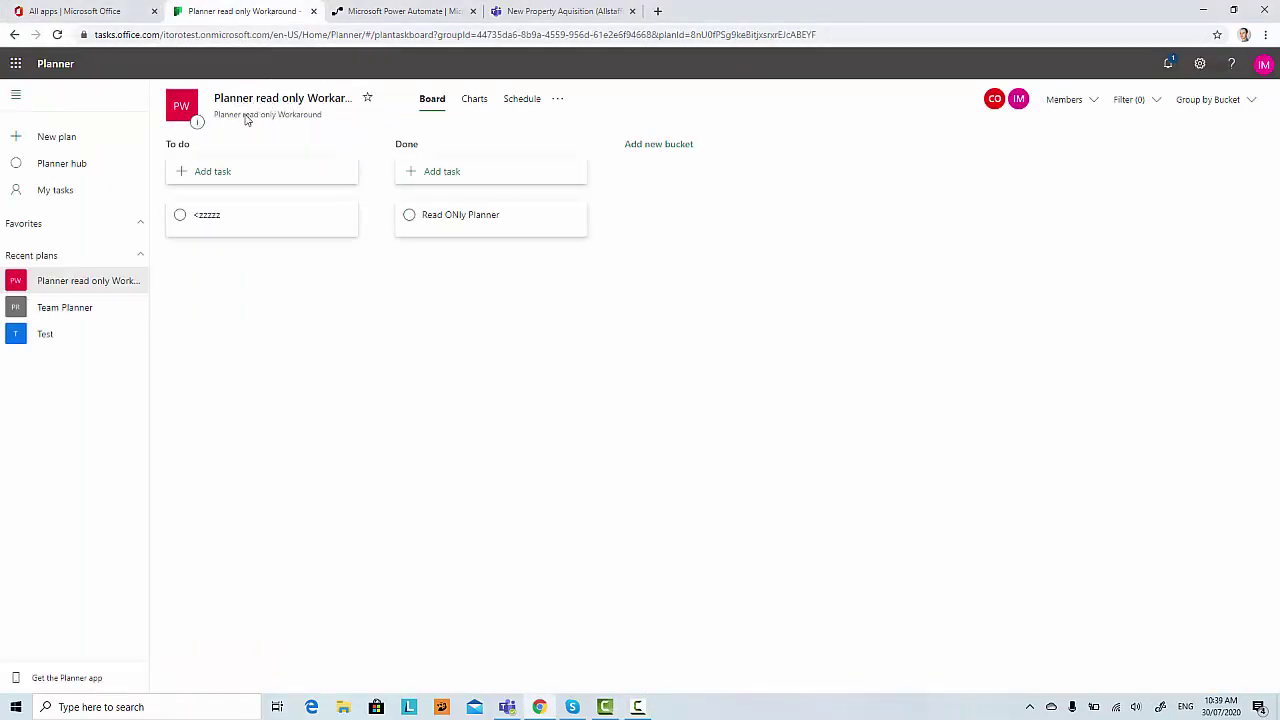
# Mark the task in the To do bucket as complete.
pyautogui.click(179, 220)
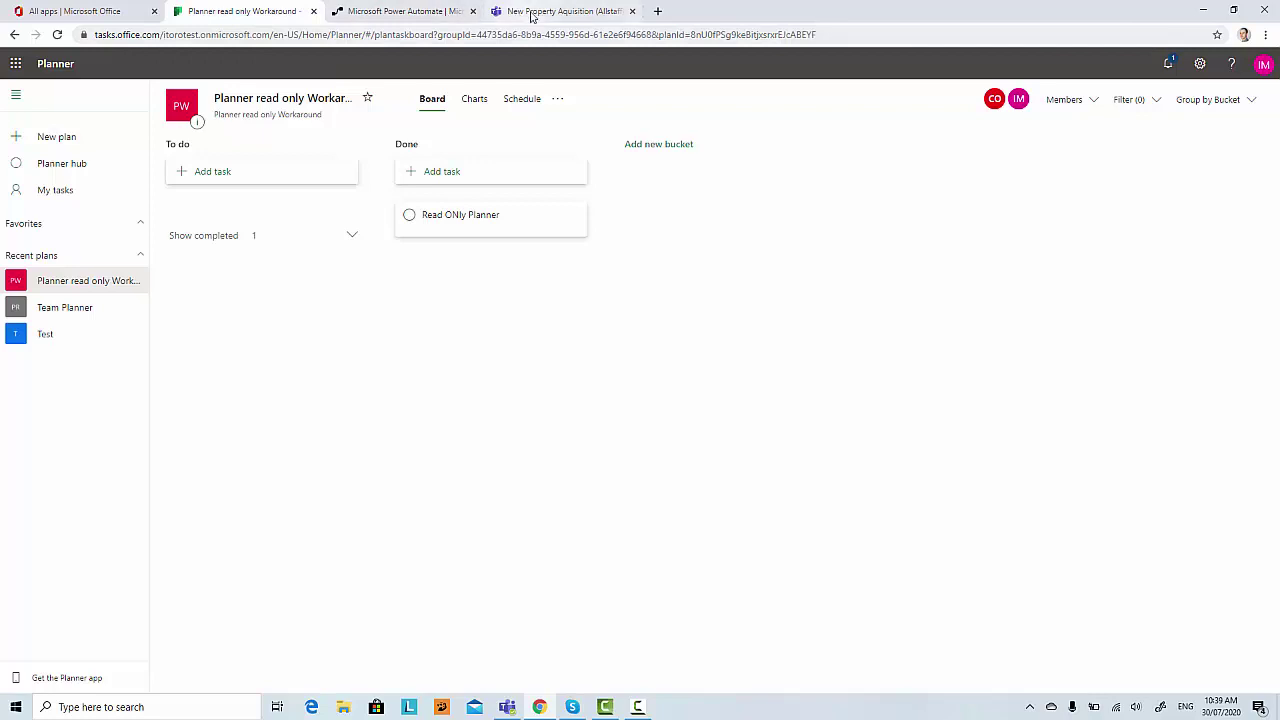
# Reload the Allstaff team's New Property Aquisition channel in Teams to check for the flow's post.
pyautogui.click(532, 12)
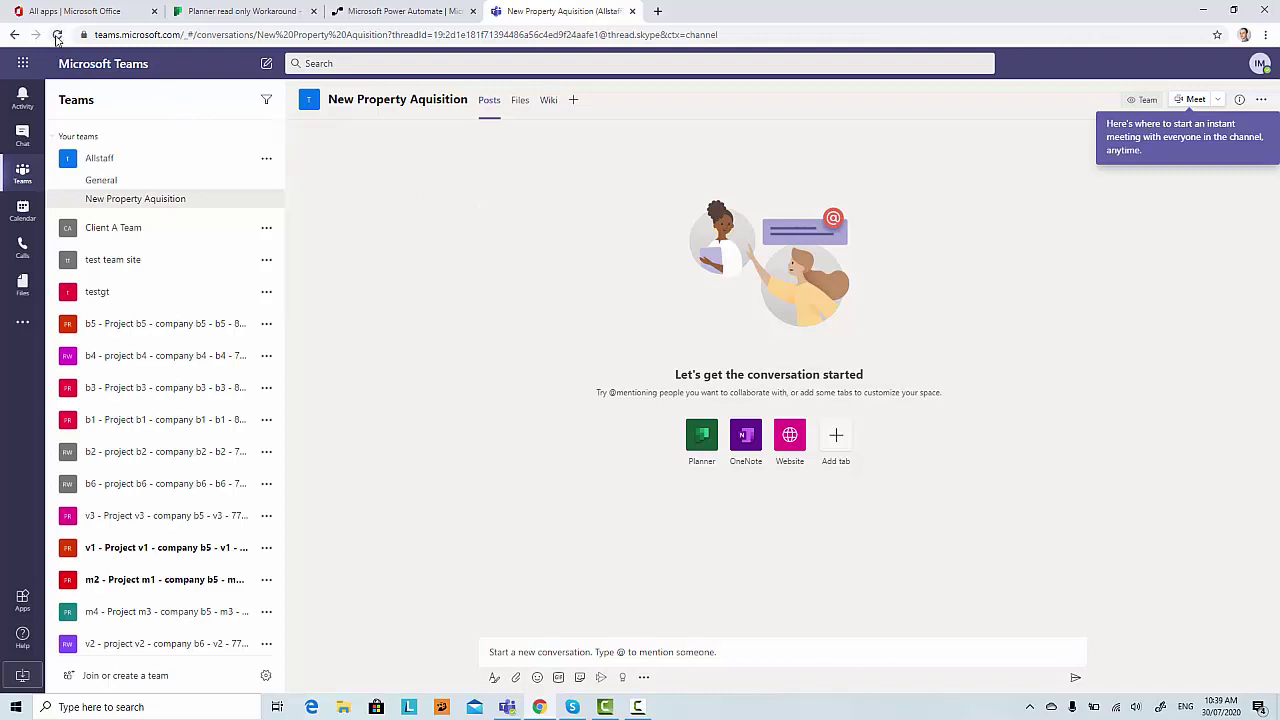
pyautogui.click(57, 35)
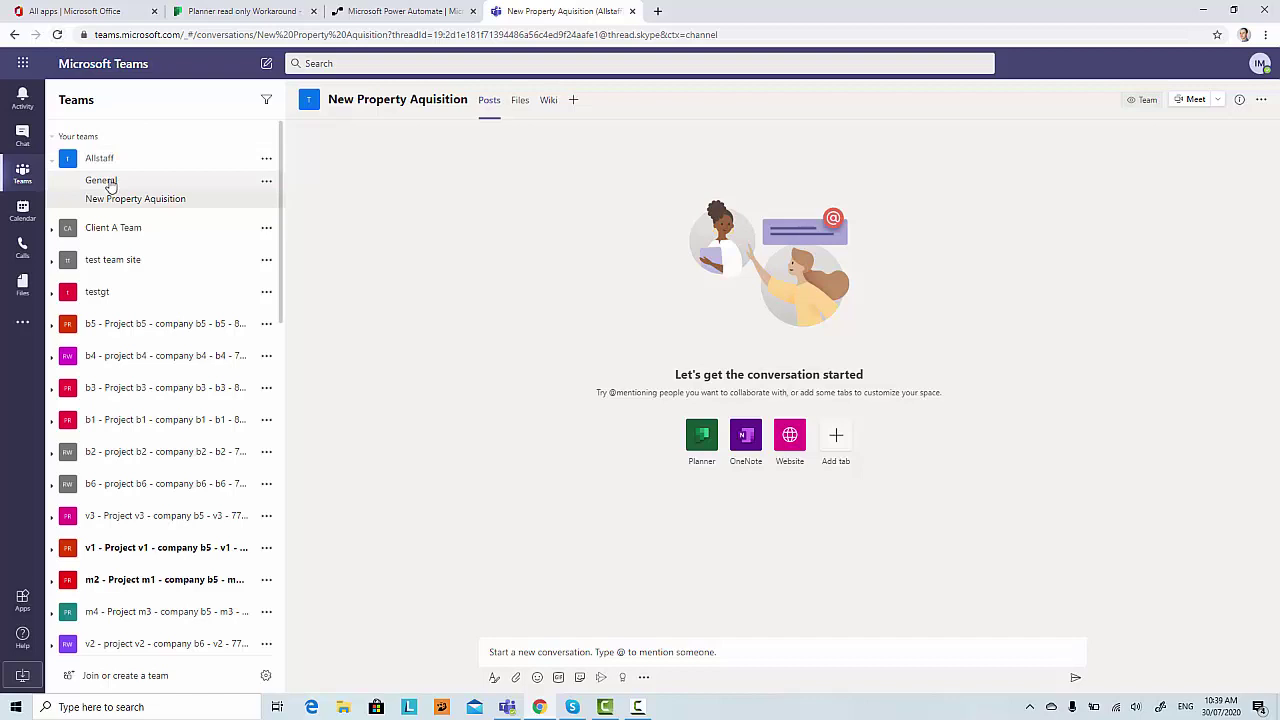
pyautogui.click(250, 12)
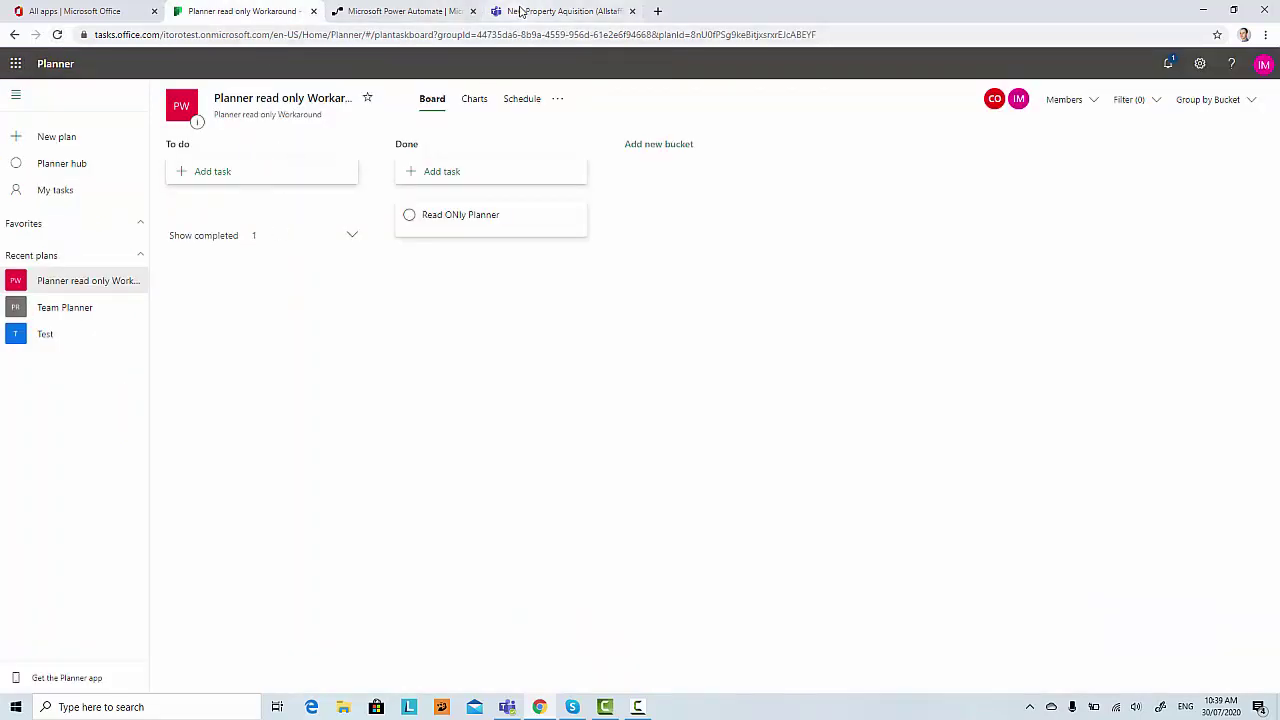
pyautogui.click(521, 14)
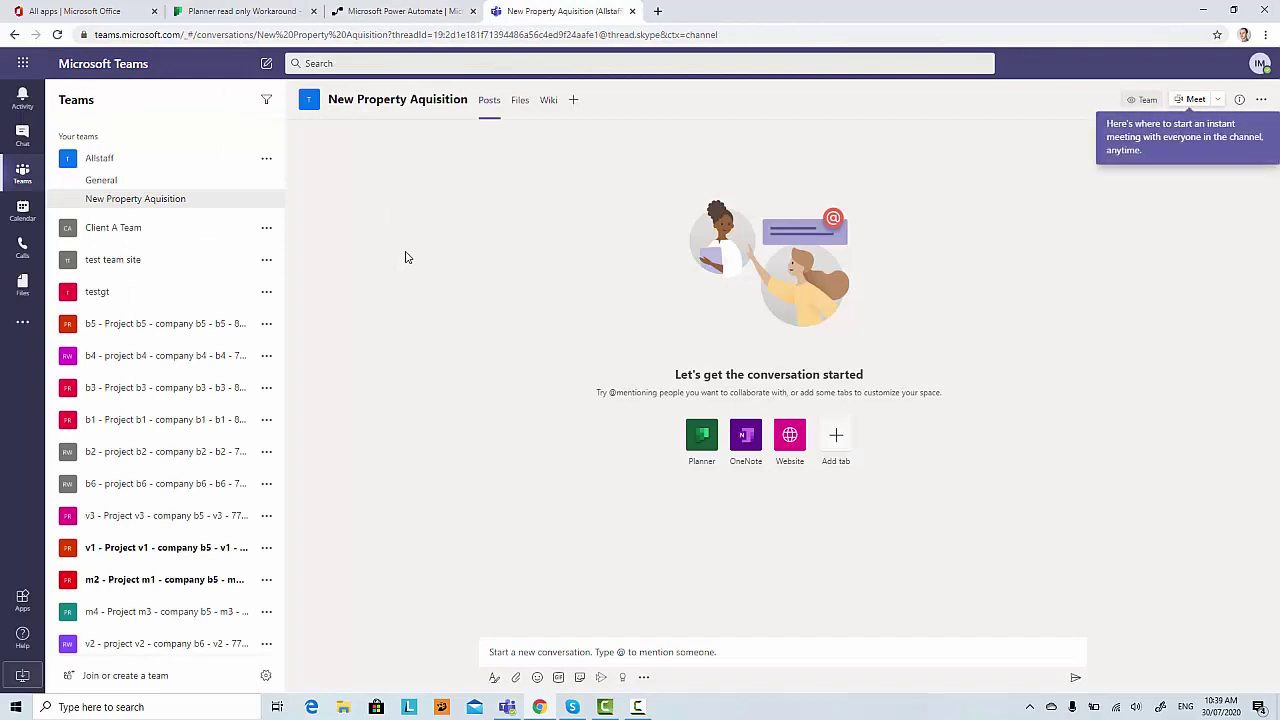
# Reopen the plannerupdate flow from My flows in Power Automate.
pyautogui.click(407, 11)
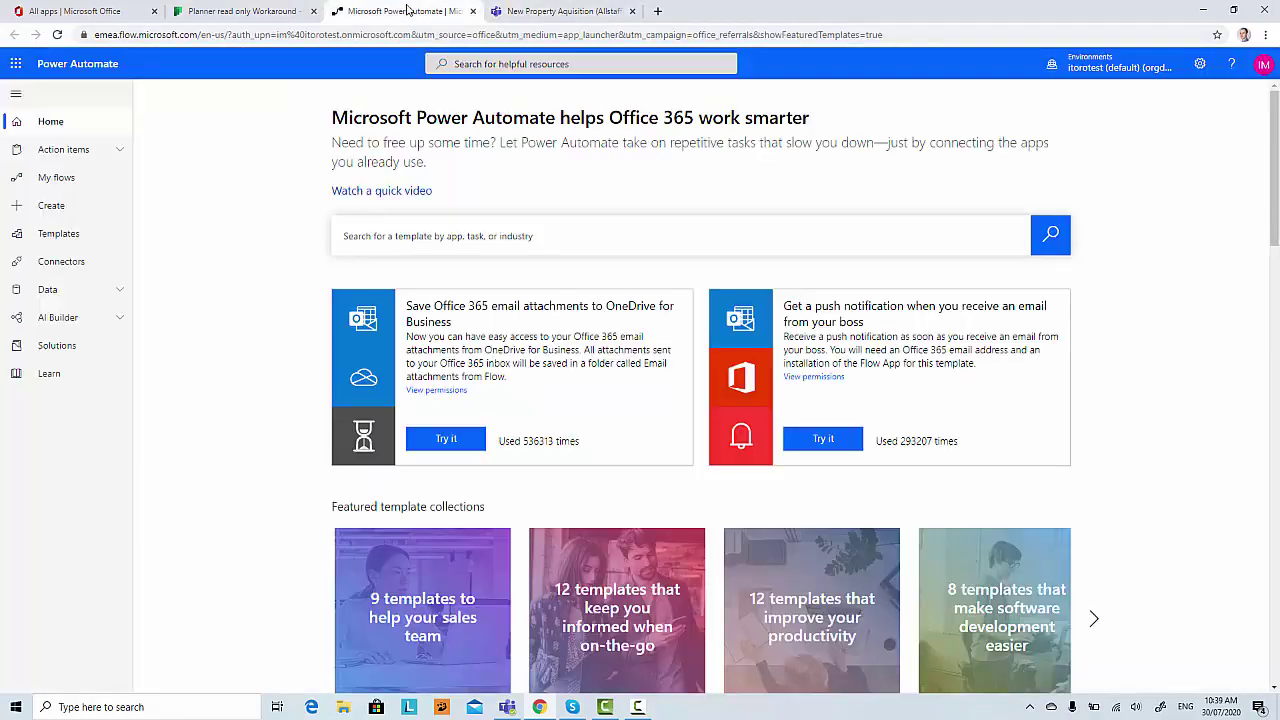
pyautogui.click(62, 180)
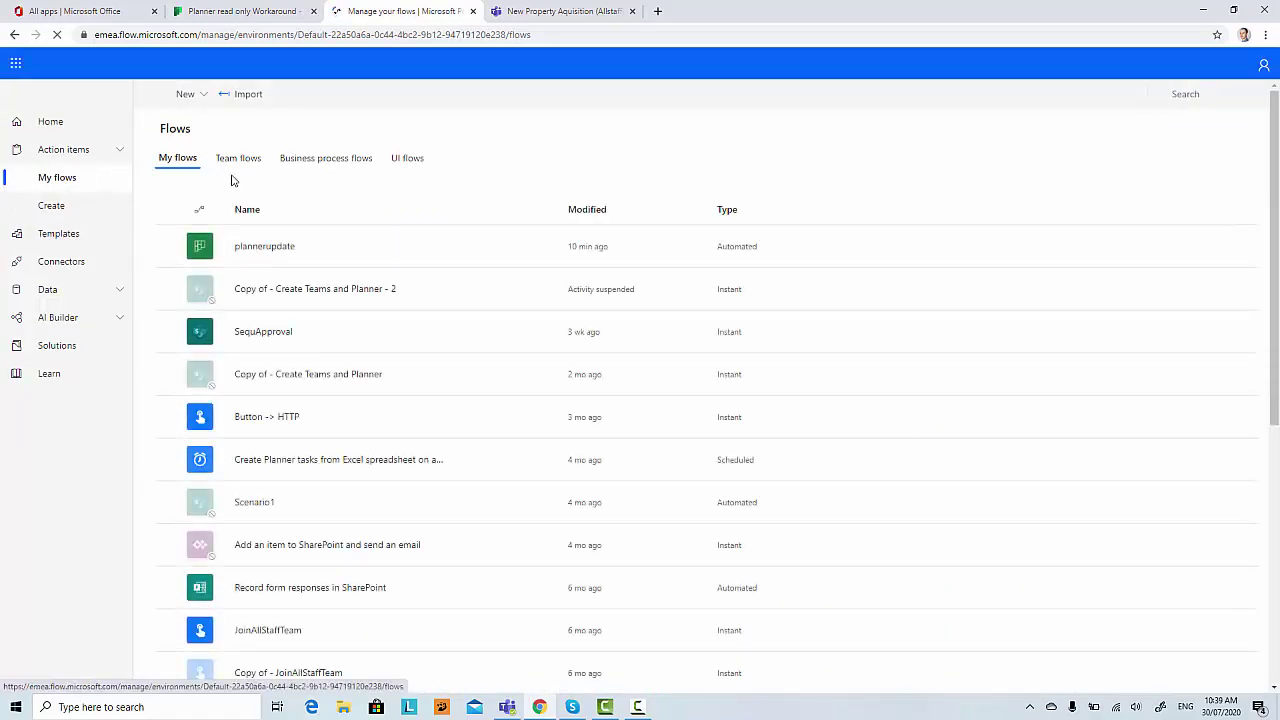
pyautogui.click(262, 247)
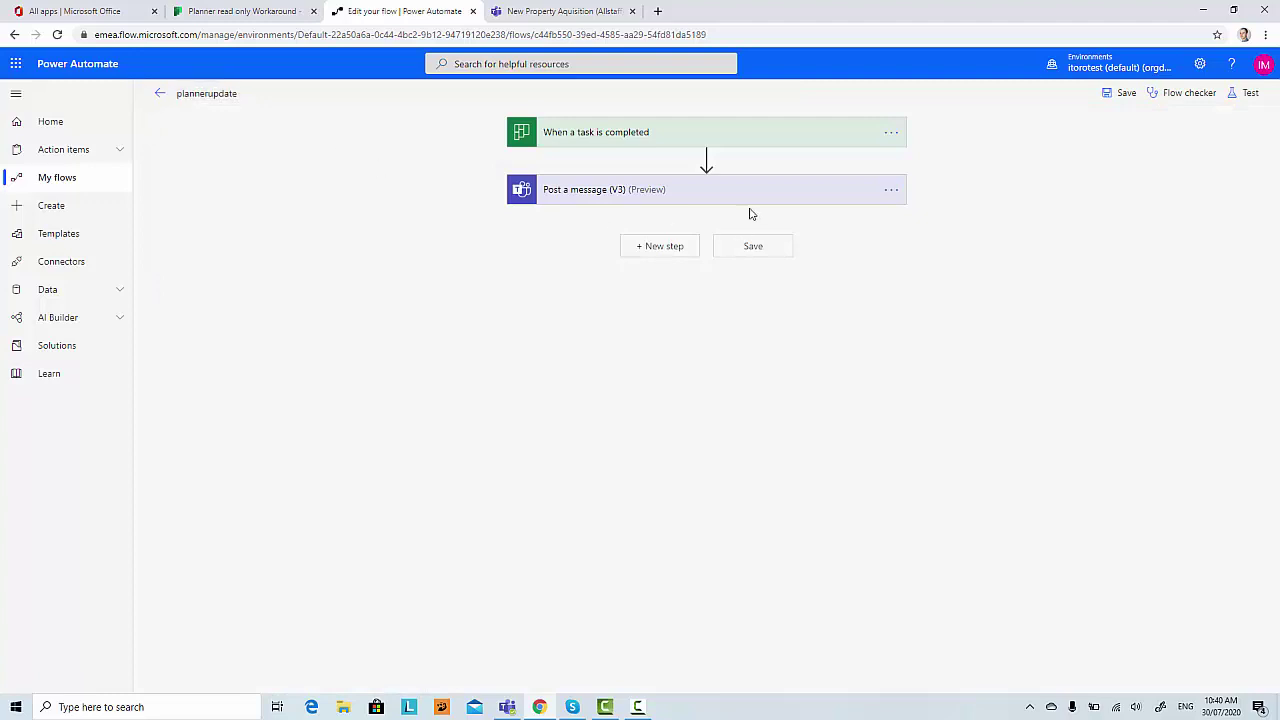
# Start a test of plannerupdate using the 'I'll perform the trigger action' option.
pyautogui.click(698, 143)
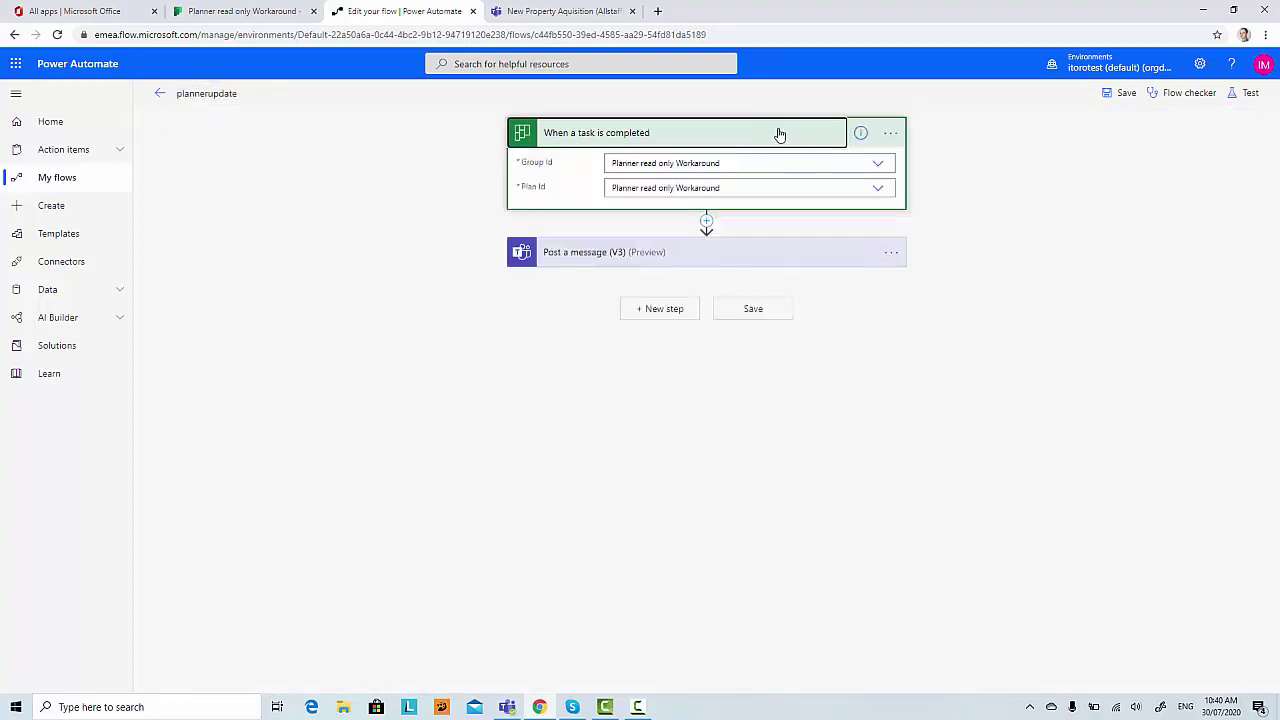
pyautogui.moveTo(861, 137)
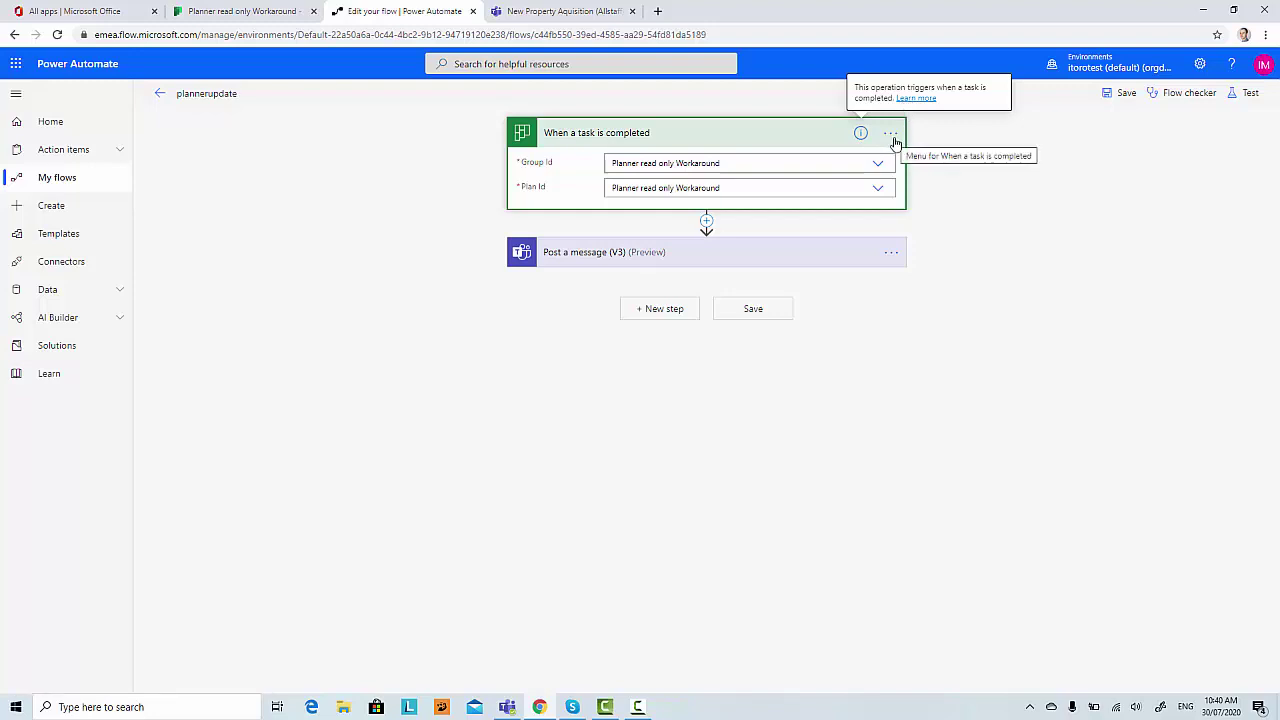
pyautogui.click(1247, 93)
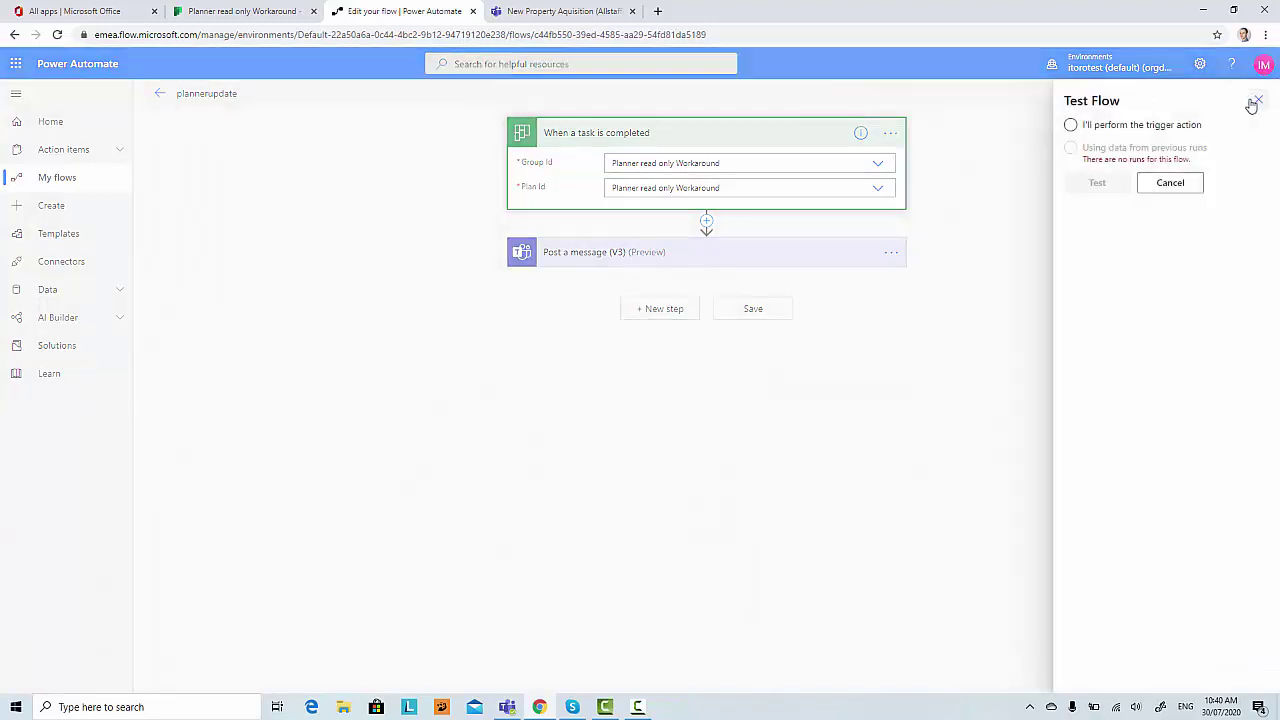
pyautogui.click(1070, 125)
pyautogui.click(1097, 183)
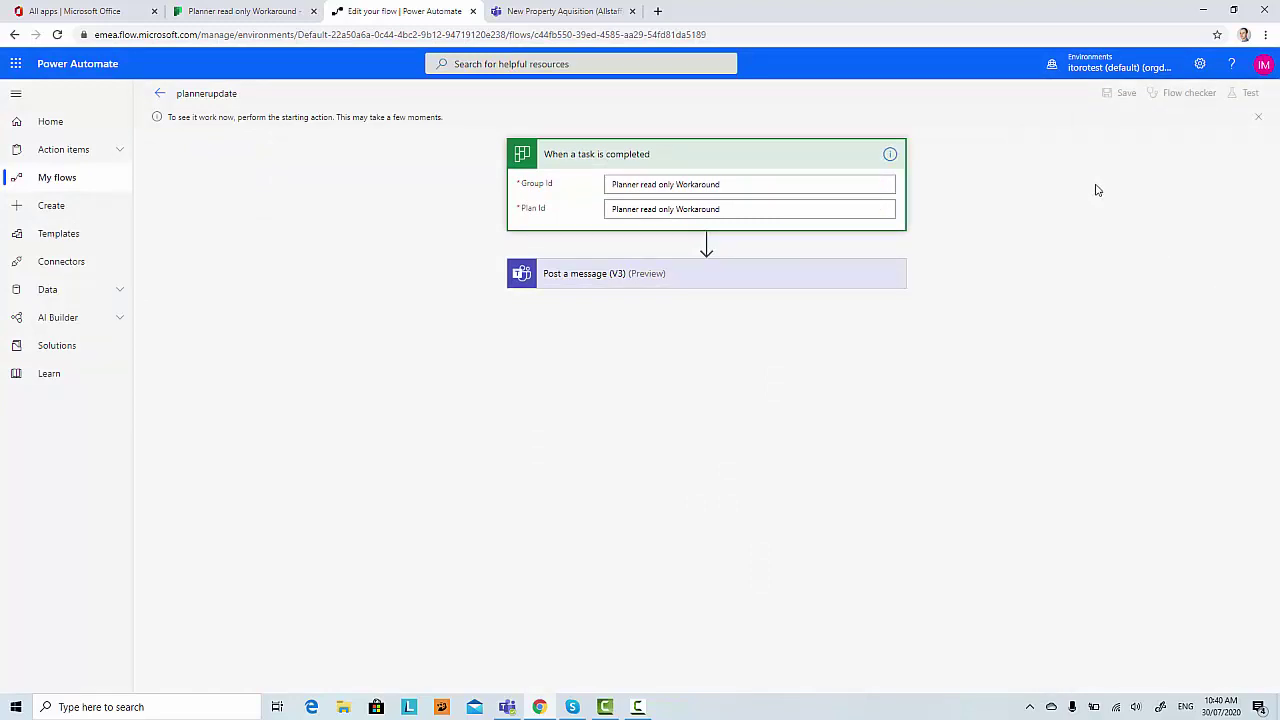
# Add a task named 'newtask' to the To do column on the Planner board.
pyautogui.click(235, 12)
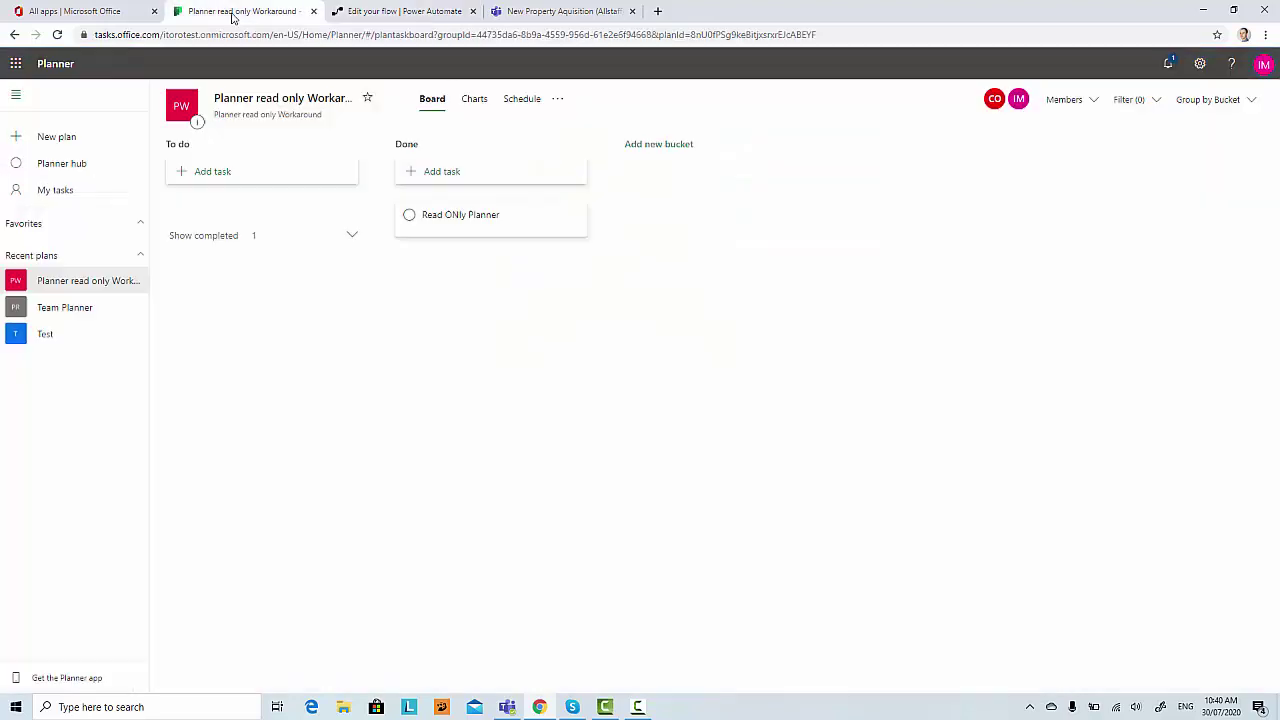
pyautogui.click(224, 176)
pyautogui.write('newtask')
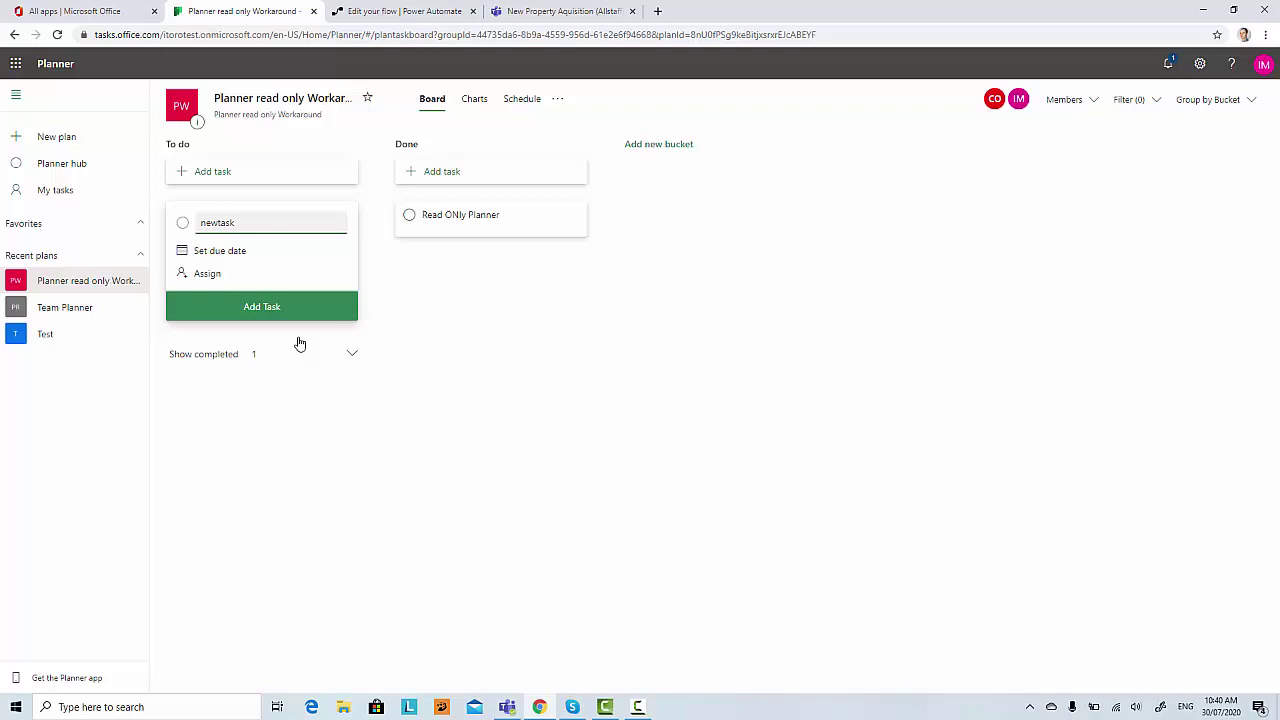
pyautogui.click(287, 305)
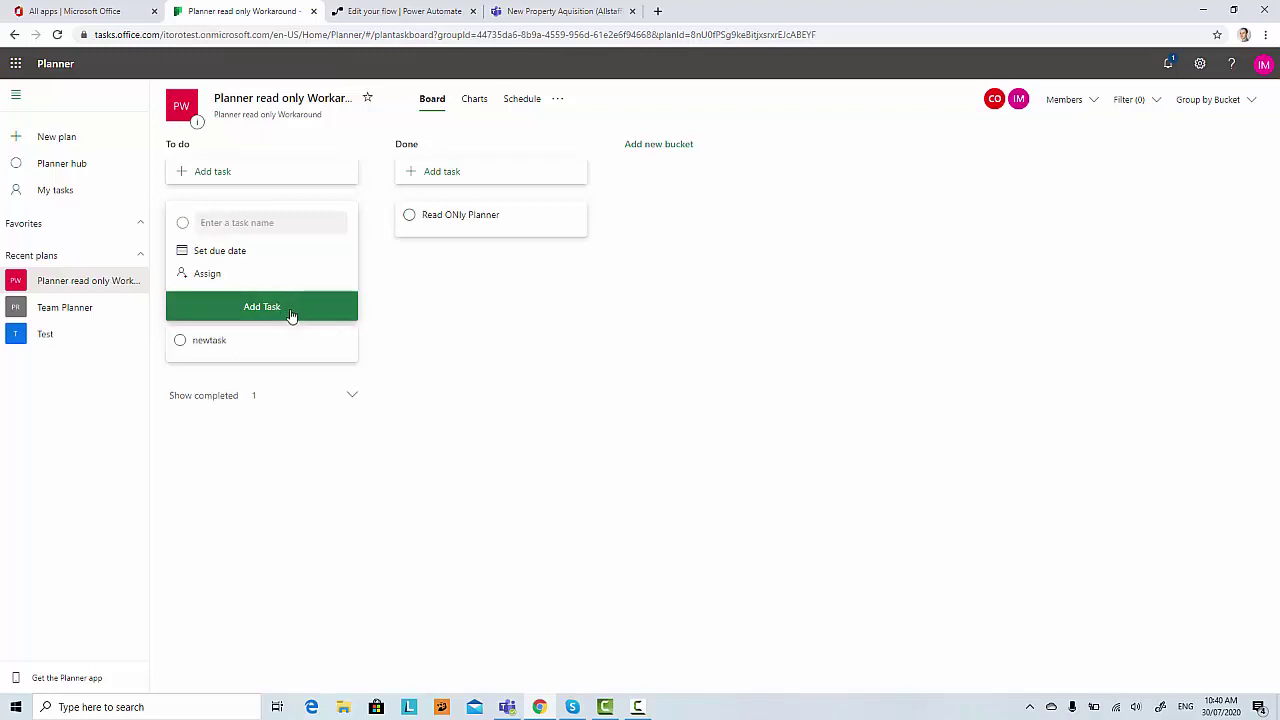
pyautogui.click(479, 314)
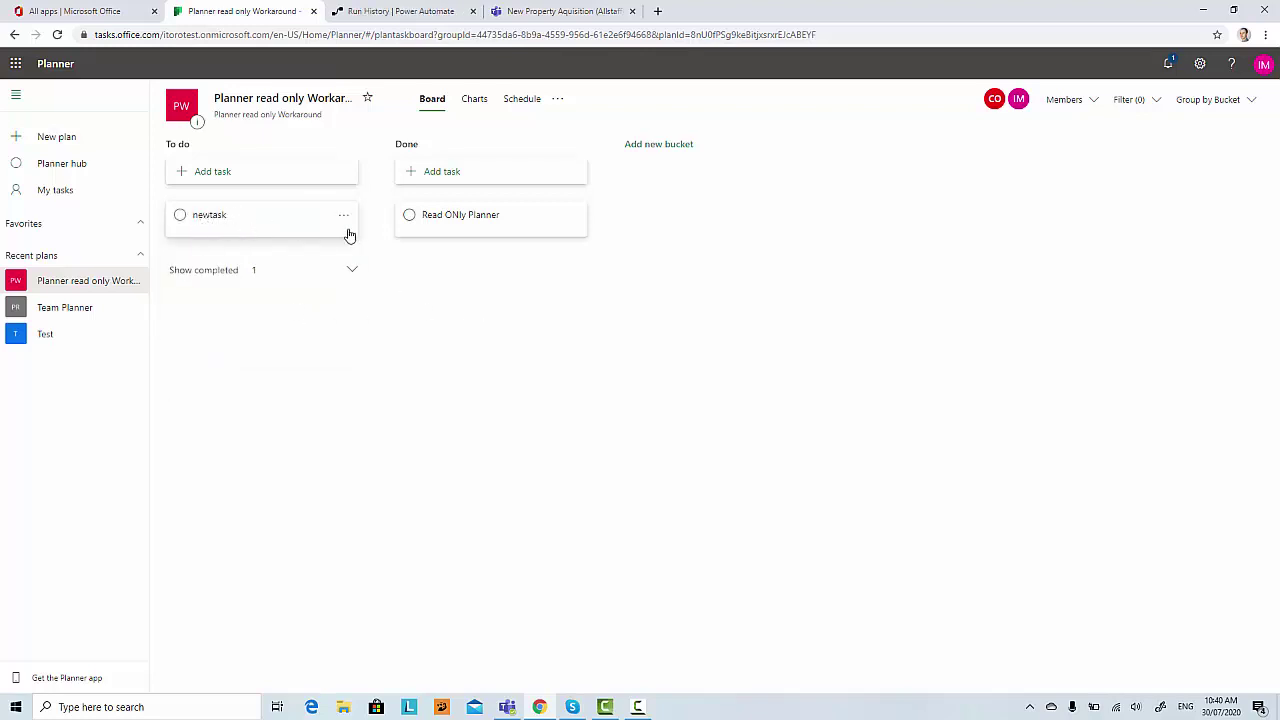
# Mark newtask as complete, bringing completed tasks to 2.
pyautogui.click(342, 216)
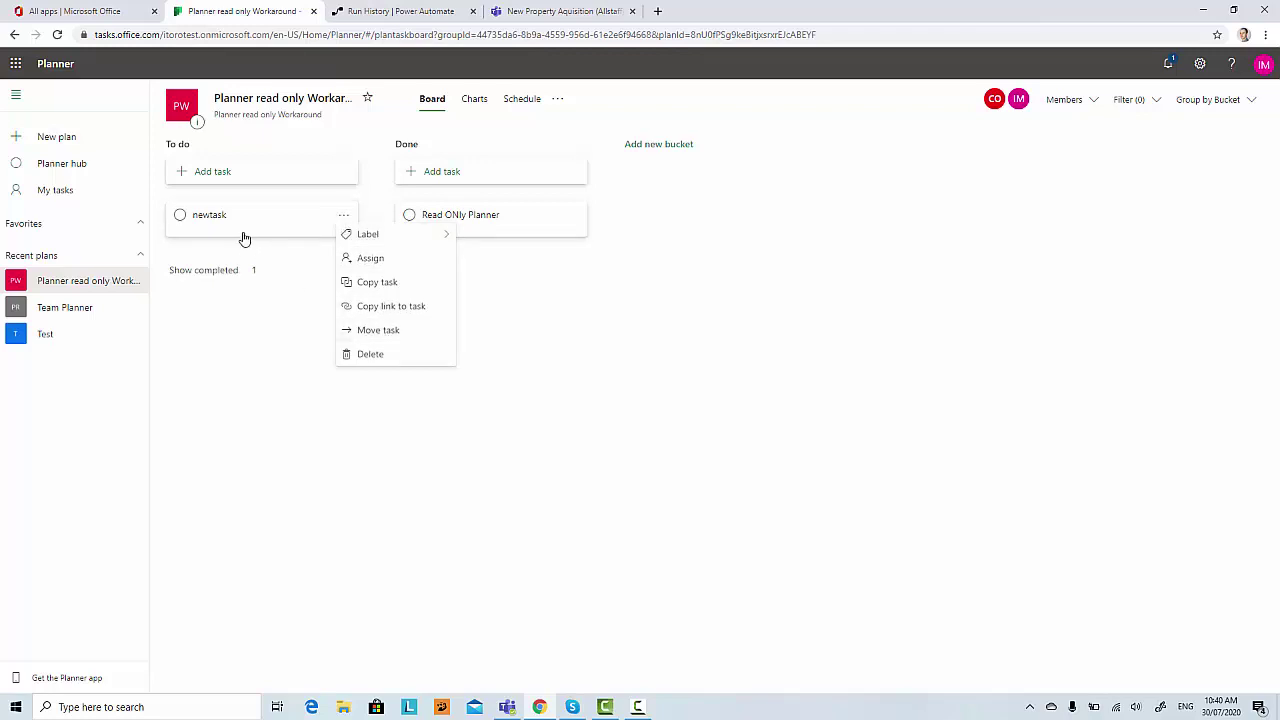
pyautogui.click(180, 215)
pyautogui.click(180, 215)
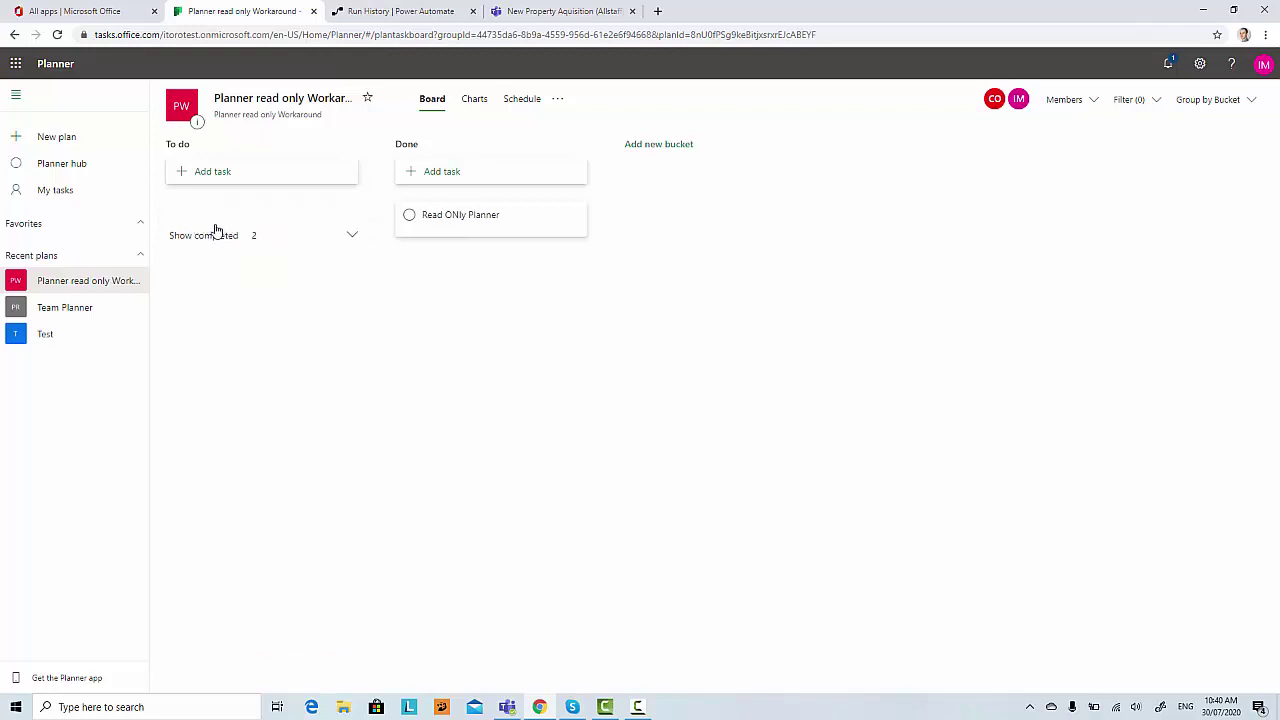
# Show the plannerupdate flow's run history to confirm it ran after the Planner test.
pyautogui.click(402, 14)
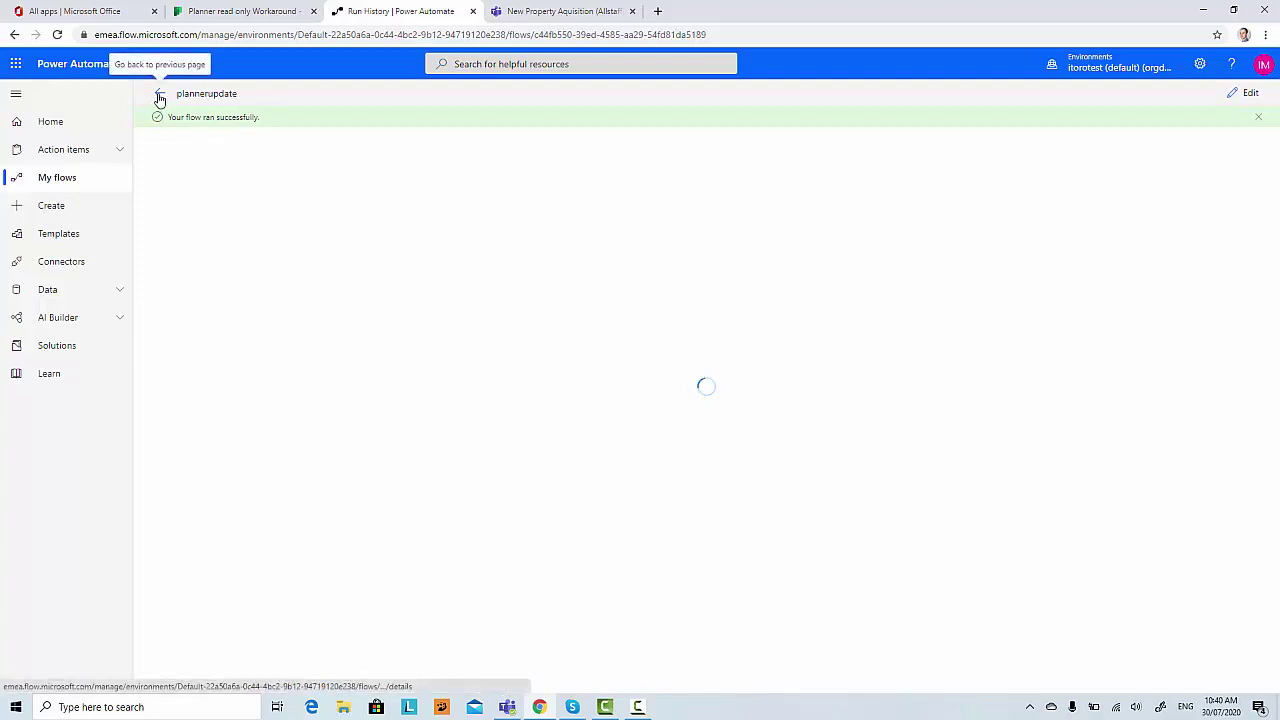
# View the New Property Aquisition channel Posts showing the flow's 'Planner task titled' message.
pyautogui.click(542, 14)
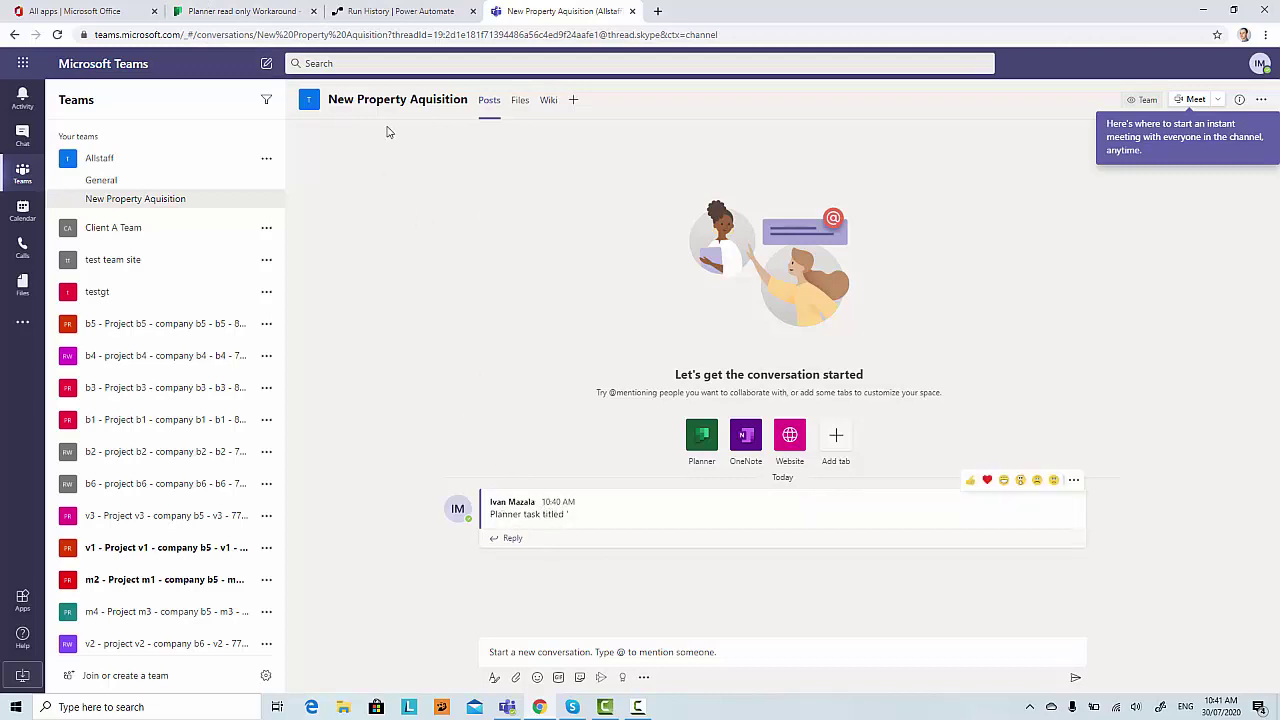
# Go back to the plannerupdate run history with its flow-ran-successfully banner.
pyautogui.click(389, 12)
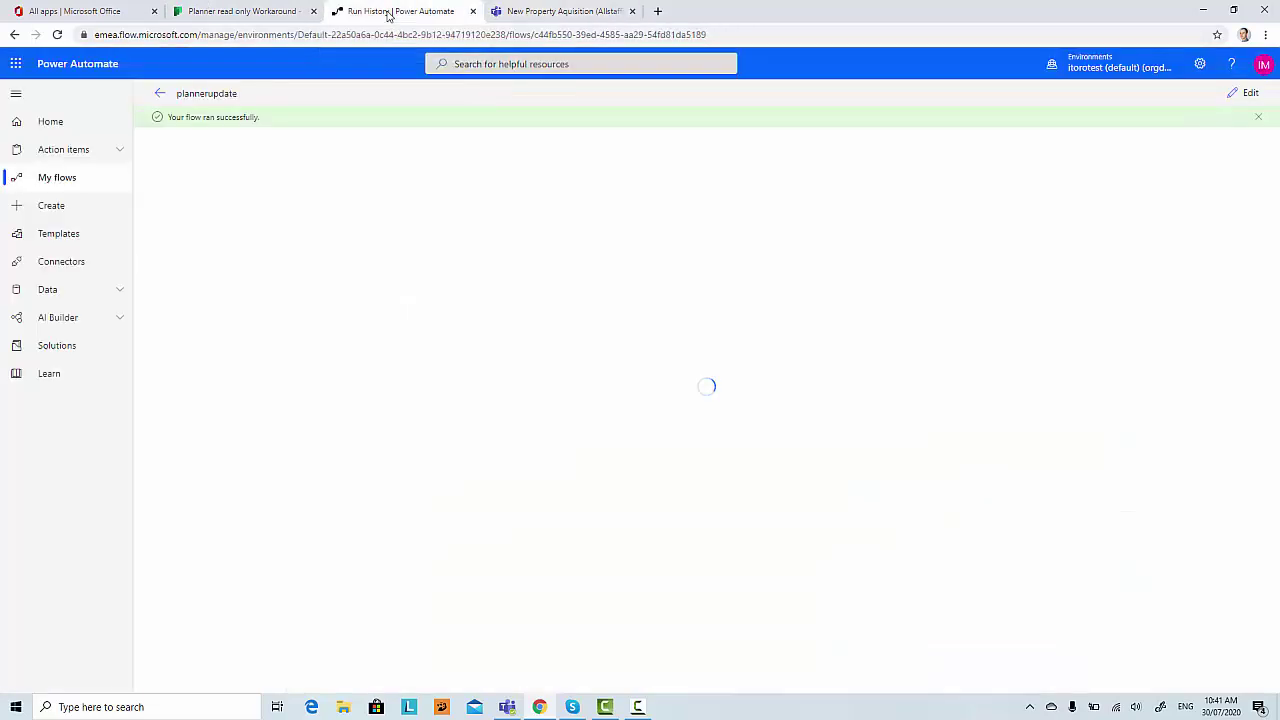